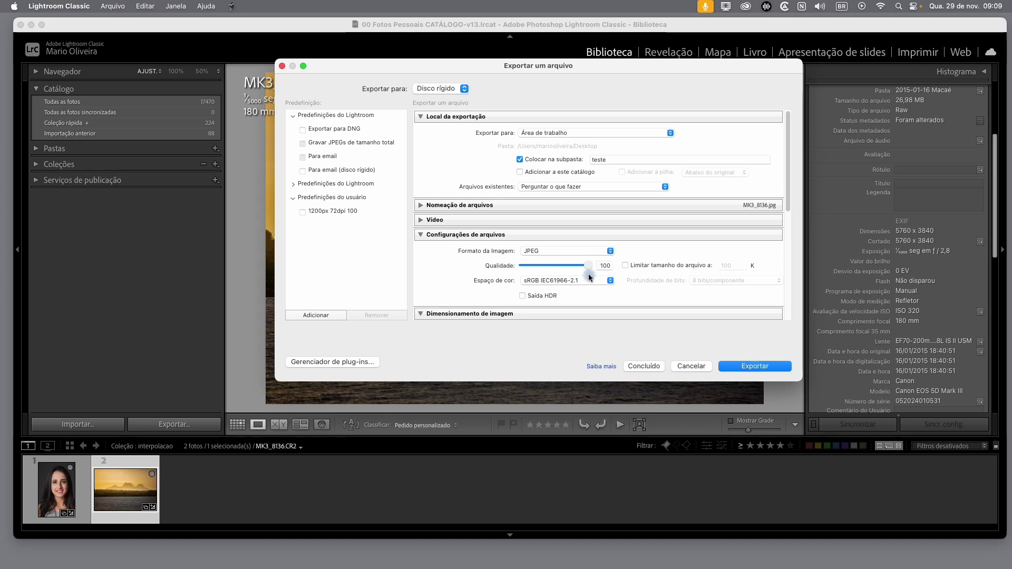
Set the export's long edge to 2000 pixels at 72 pixels per inch and export the landscape photo as a JPEG
{"action": "scroll", "coordinate": [658, 298], "scroll_direction": "down", "scroll_amount": 3}
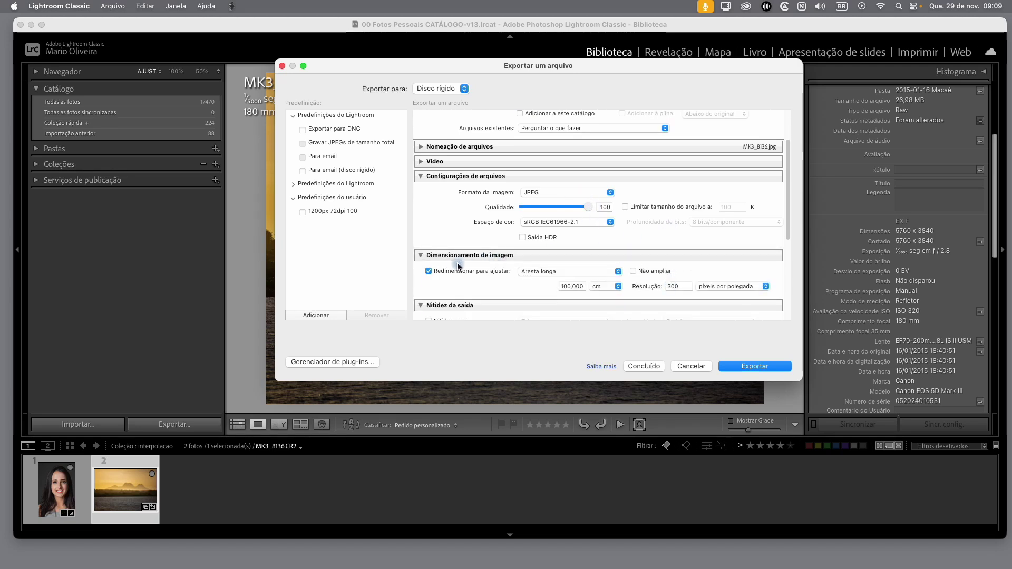
{"action": "left_click", "coordinate": [619, 288]}
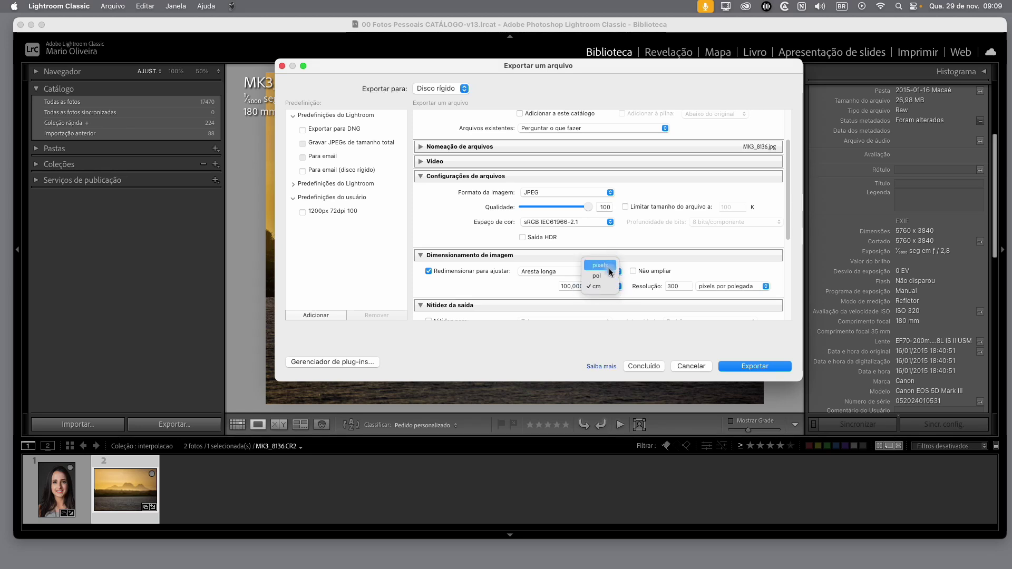
{"action": "left_click", "coordinate": [610, 270]}
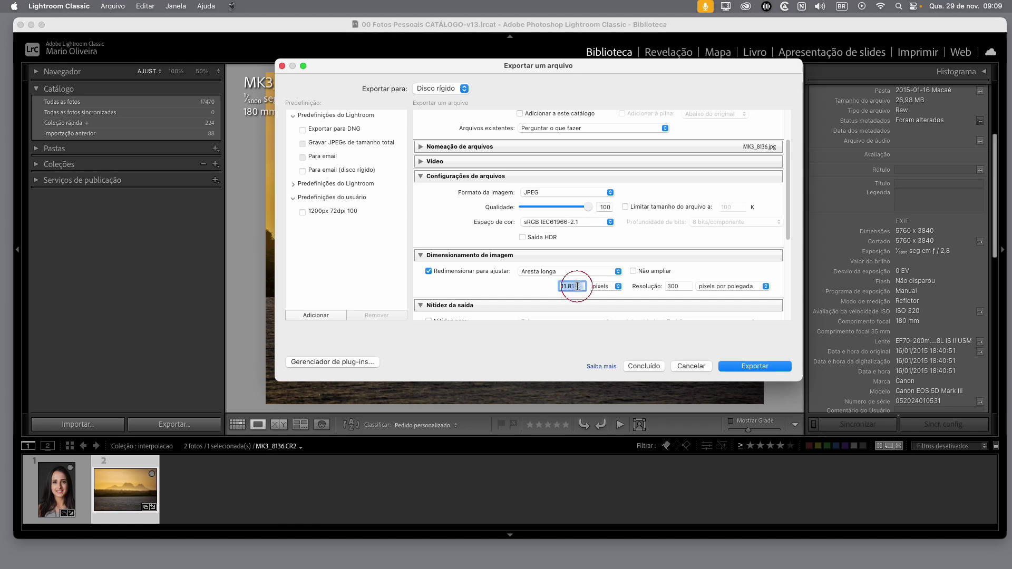
{"action": "type", "text": "2000"}
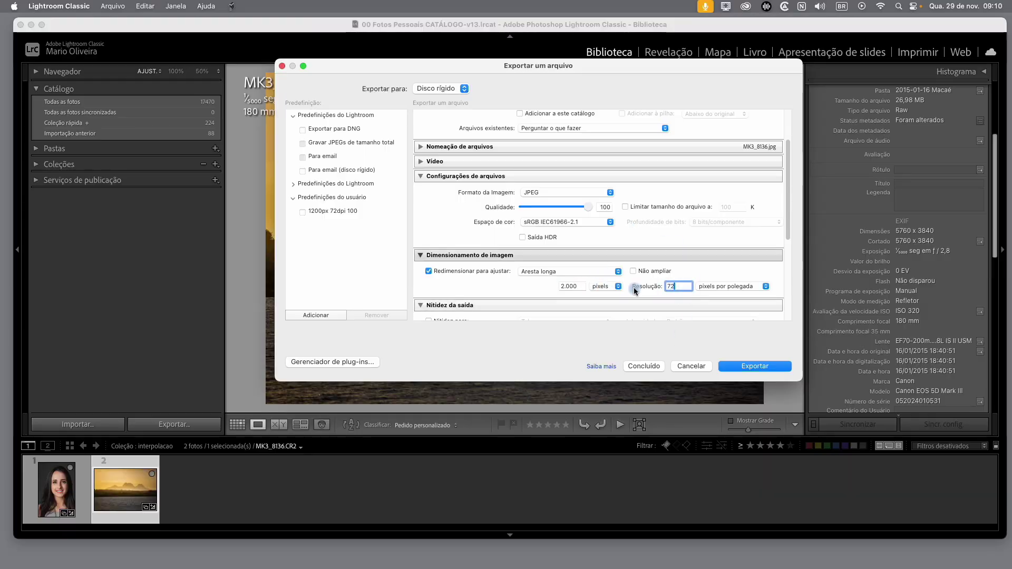
{"action": "scroll", "coordinate": [685, 274], "scroll_direction": "down", "scroll_amount": 5}
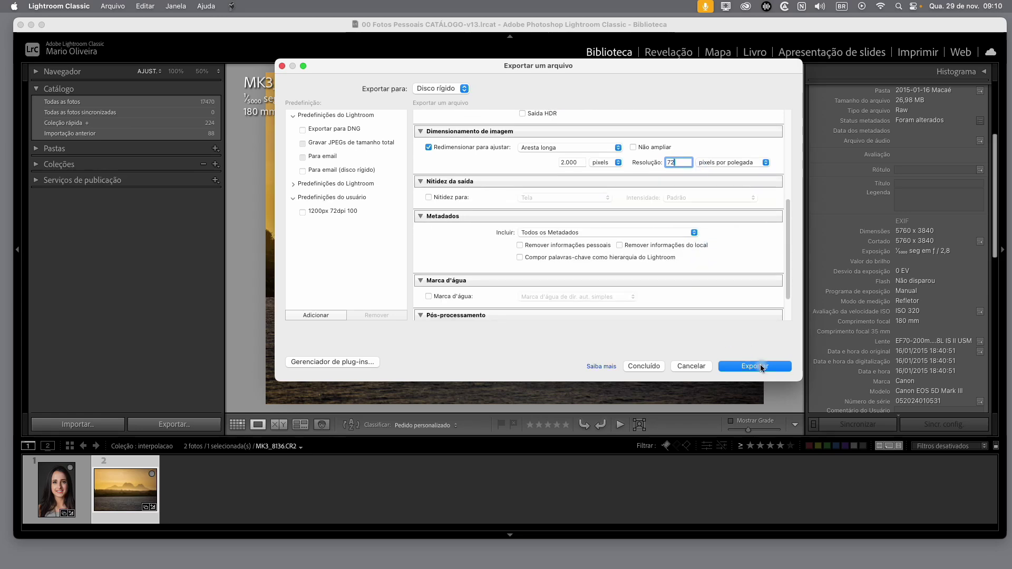
{"action": "left_click", "coordinate": [767, 371]}
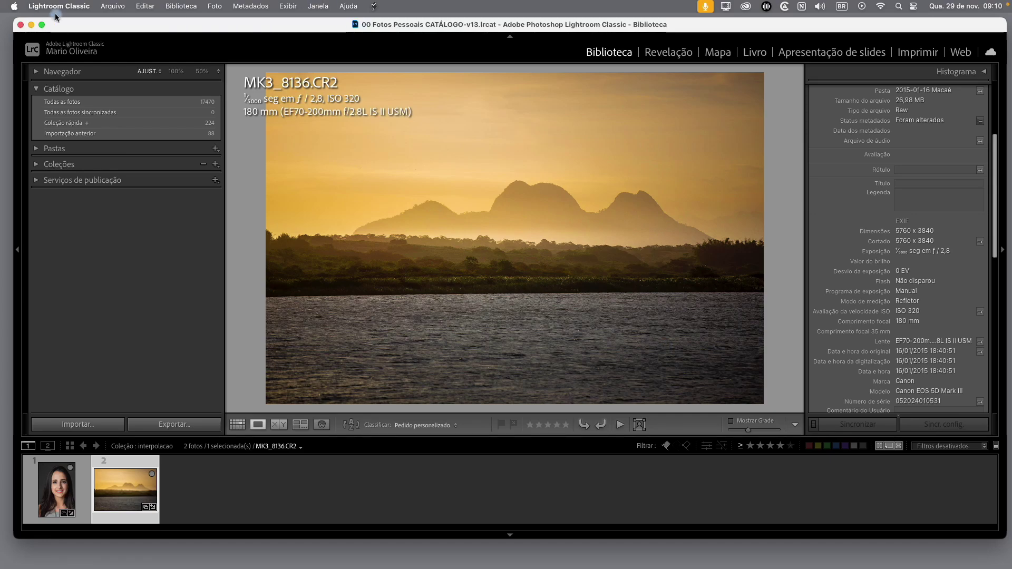
Switch to the desktop, open the teste folder and view the exported MK3_8136.jpg in Preview
{"action": "left_click", "coordinate": [31, 24]}
{"action": "double_click", "coordinate": [957, 273]}
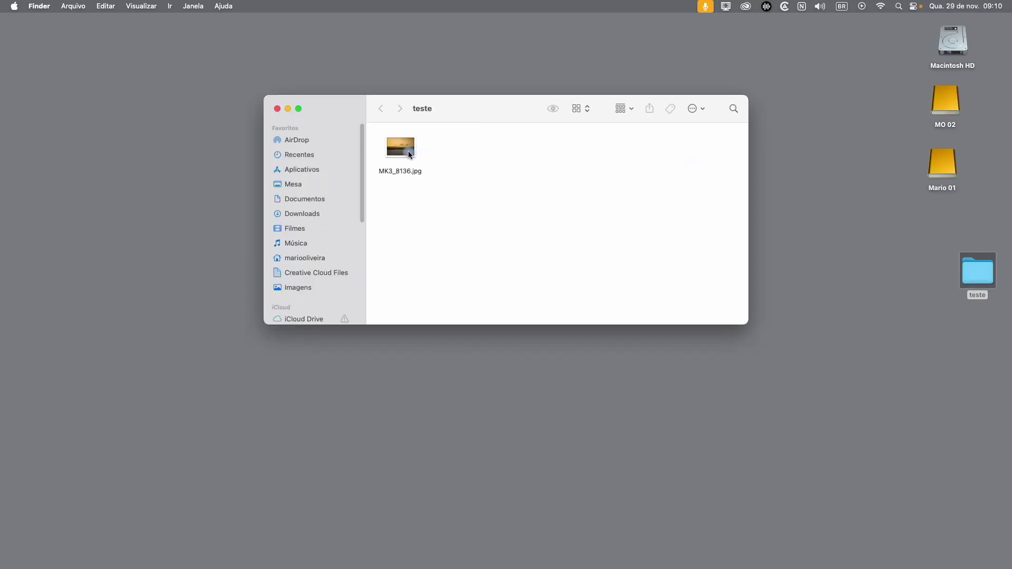
{"action": "double_click", "coordinate": [410, 154]}
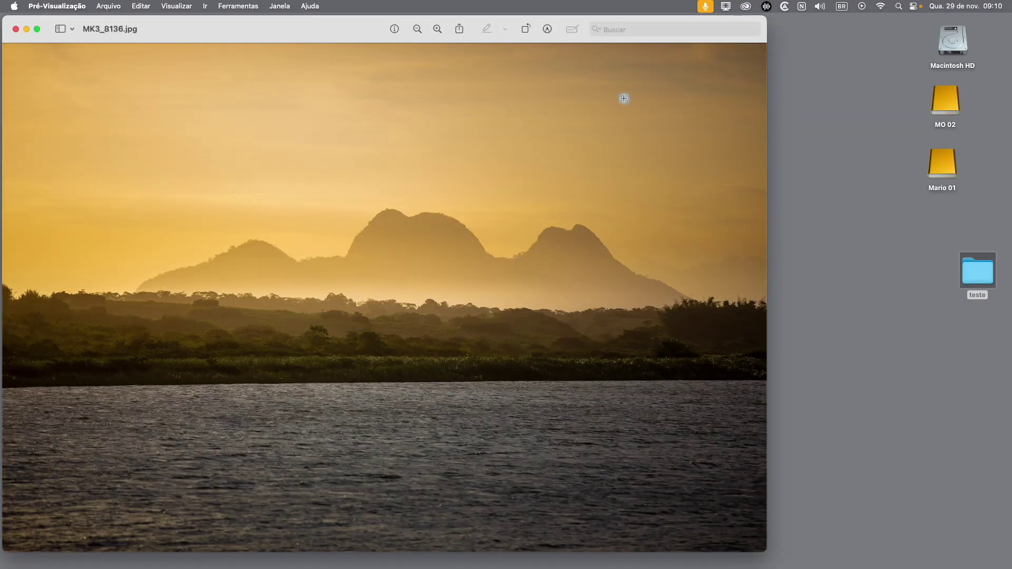
{"action": "left_click_drag", "start_coordinate": [367, 36], "coordinate": [396, 35]}
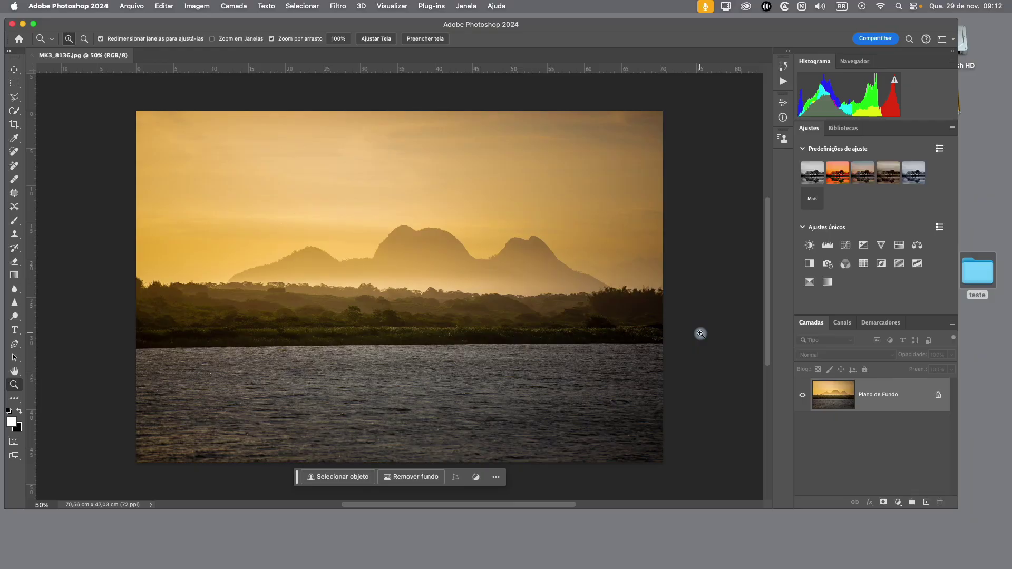
In Photoshop, unlock the background layer of MK3_8136.jpg and scale it down to about 1.6% toward the canvas's lower-left corner
{"action": "left_click", "coordinate": [938, 398]}
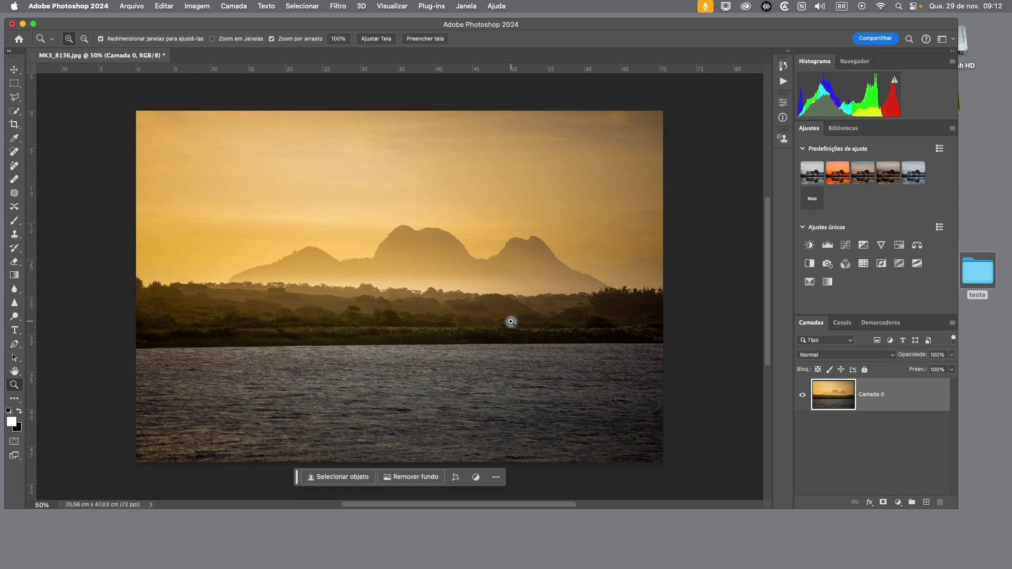
{"action": "key", "text": "super+t"}
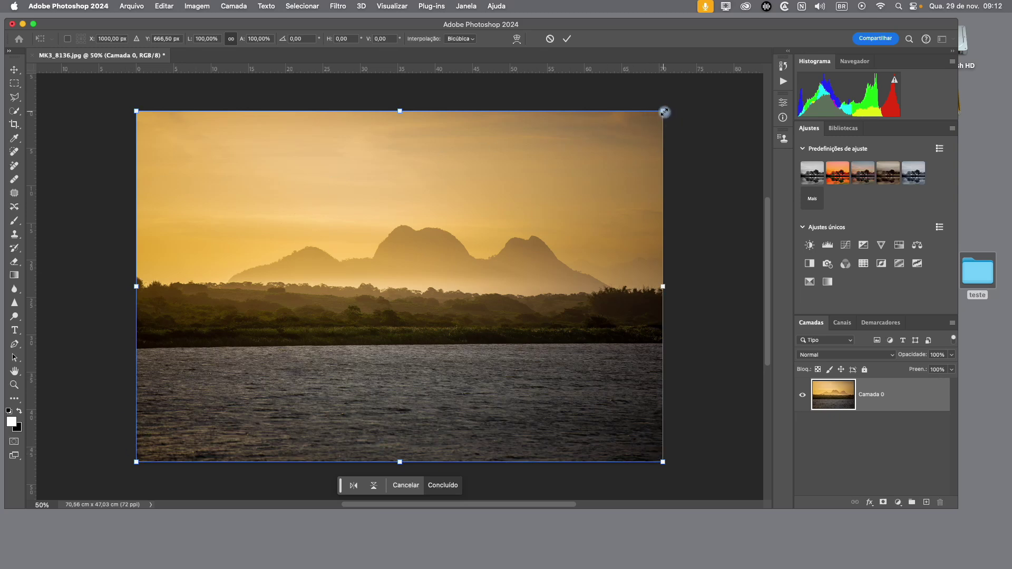
{"action": "left_click_drag", "start_coordinate": [665, 110], "coordinate": [144, 456]}
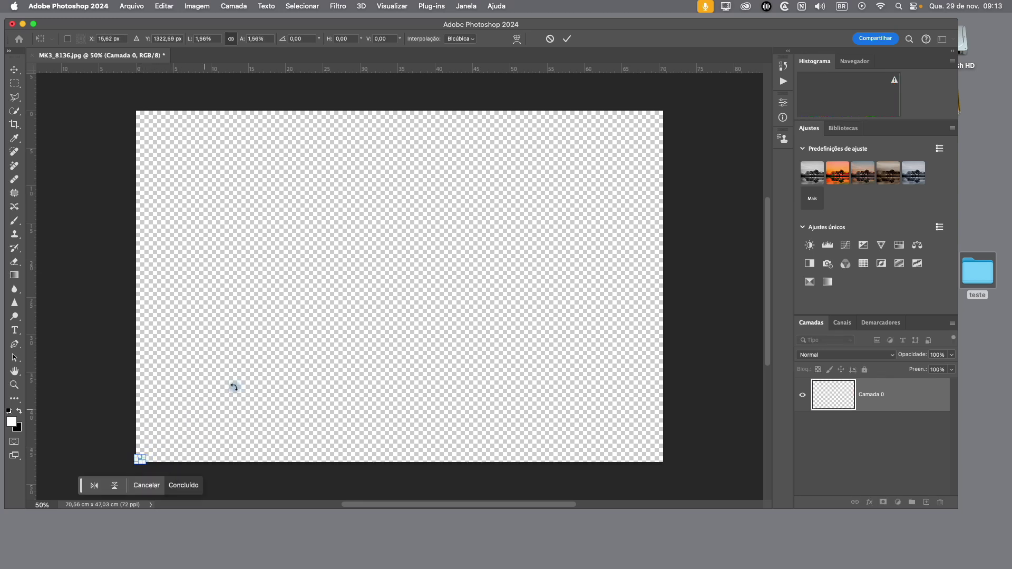
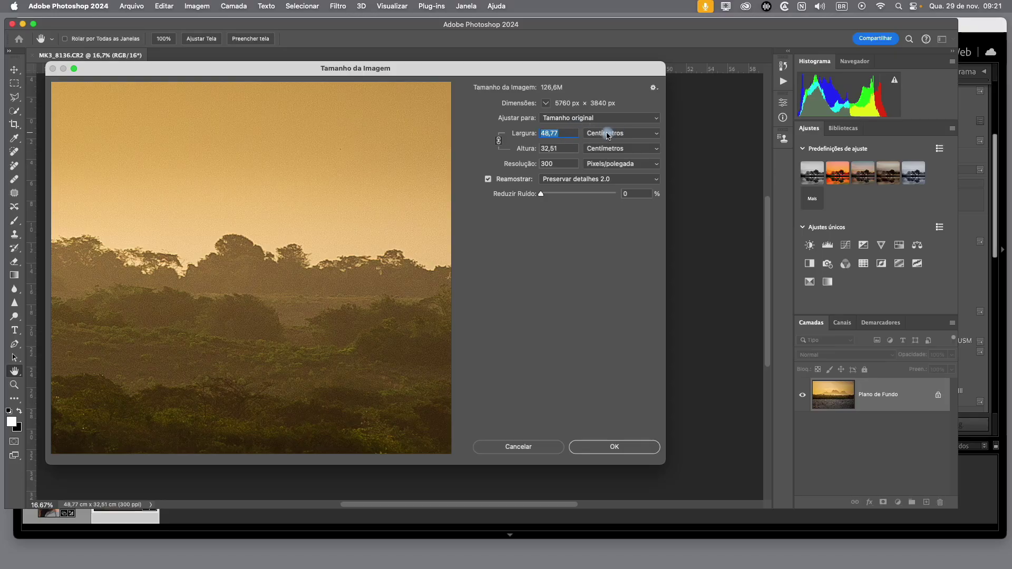
Set the image width to 100 centimetres and examine the treeline in the resize preview
{"action": "left_click", "coordinate": [621, 135]}
{"action": "left_click", "coordinate": [615, 109]}
{"action": "left_click", "coordinate": [634, 138]}
{"action": "left_click", "coordinate": [625, 154]}
{"action": "left_click_drag", "start_coordinate": [574, 135], "coordinate": [542, 133]}
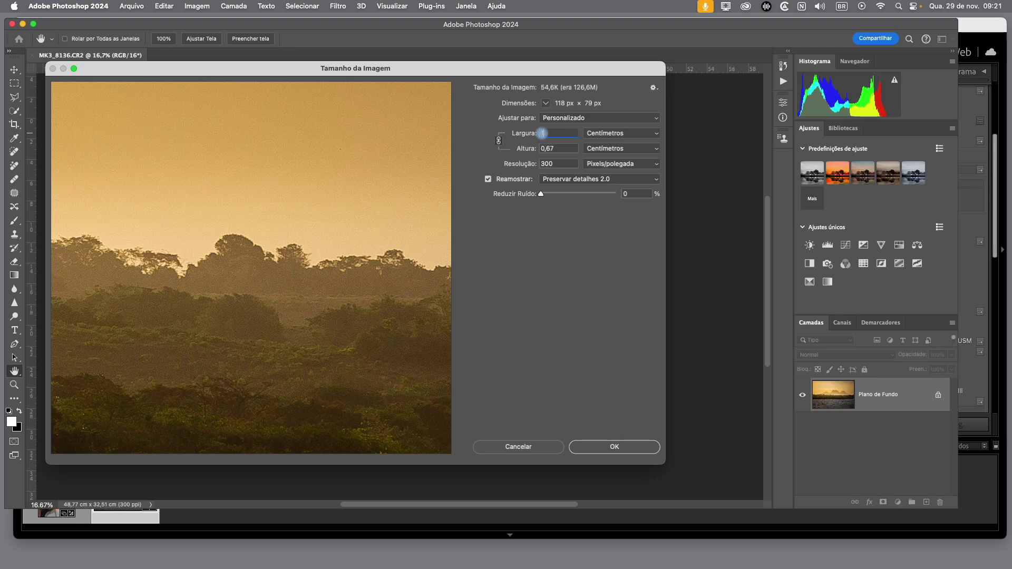
{"action": "type", "text": "100"}
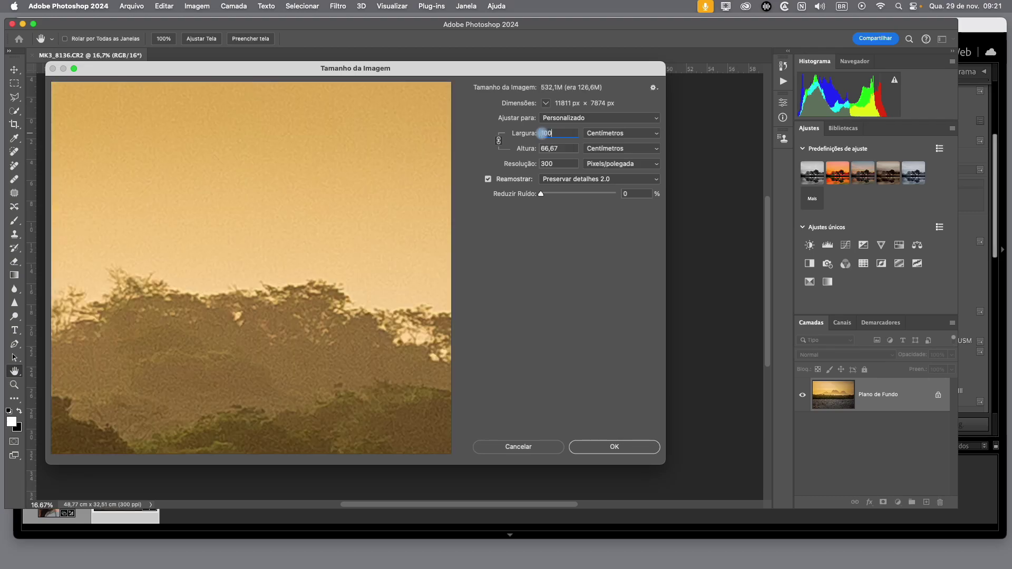
{"action": "mouse_move", "coordinate": [331, 265]}
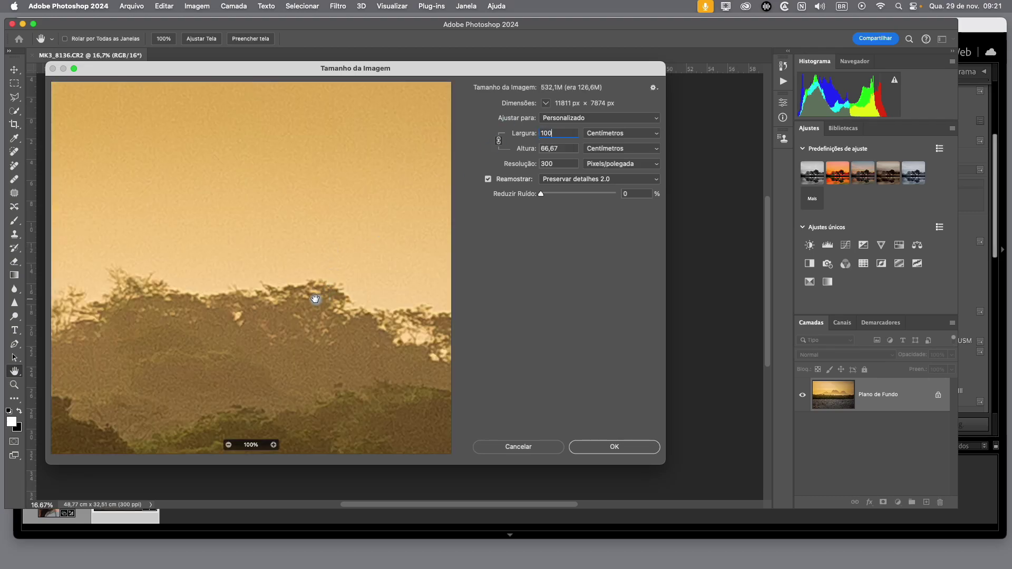
{"action": "left_click_drag", "start_coordinate": [315, 298], "coordinate": [324, 230]}
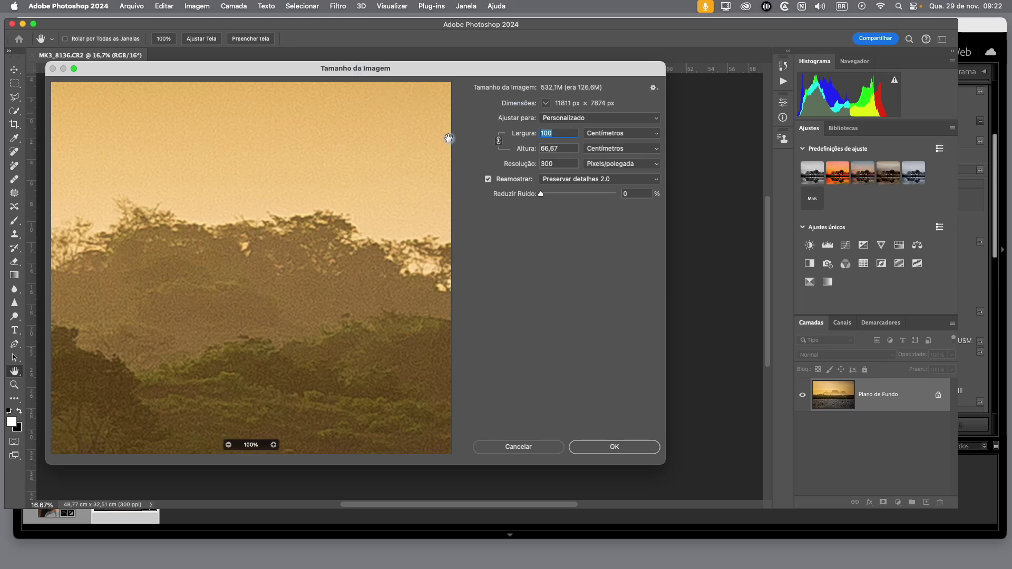
Set the resampling method to Bicúbico mais suave (ampliação) and examine the trees and hillside in the preview
{"action": "left_click", "coordinate": [488, 180]}
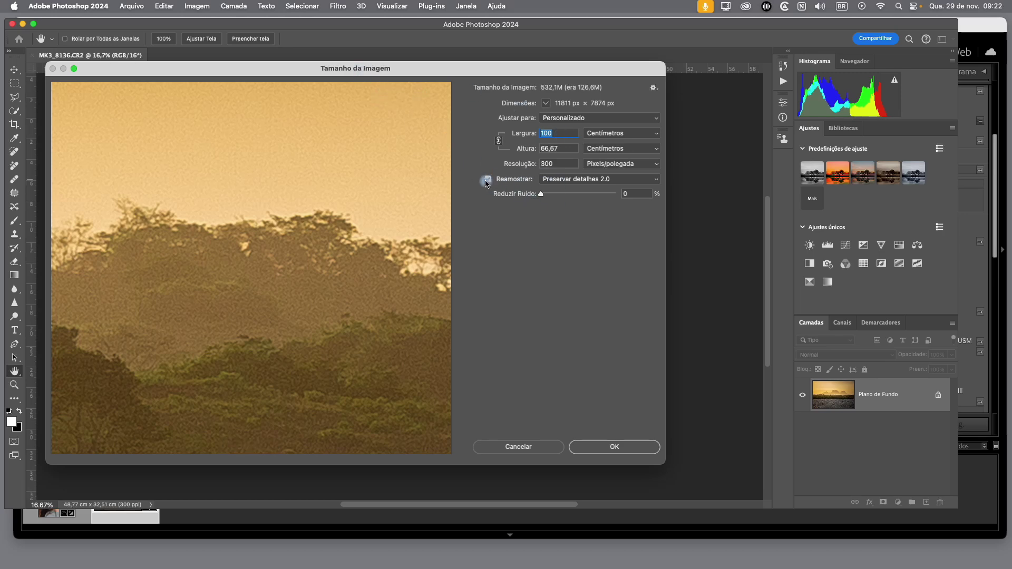
{"action": "left_click", "coordinate": [657, 182]}
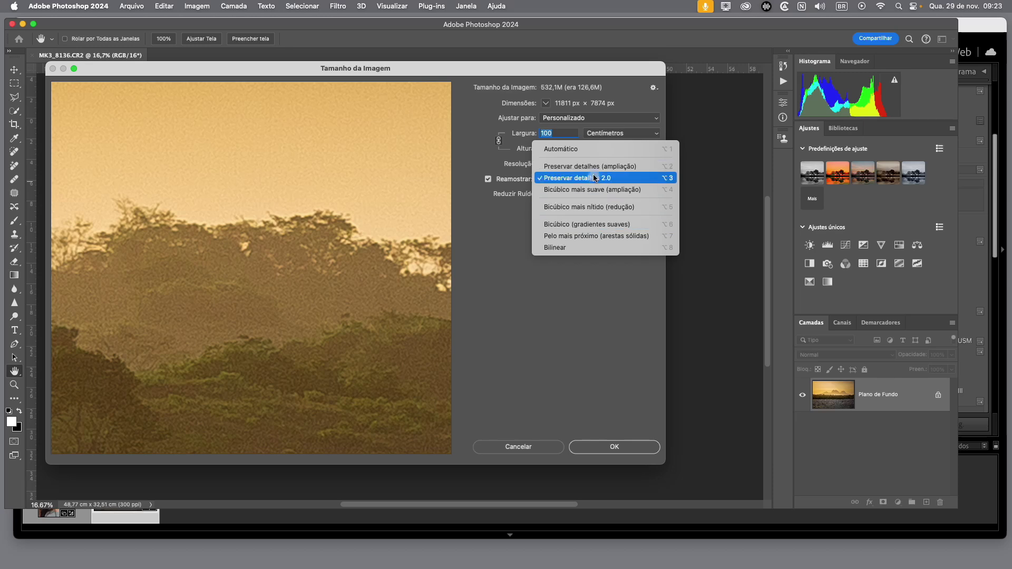
{"action": "left_click", "coordinate": [273, 331]}
{"action": "mouse_move", "coordinate": [306, 263]}
{"action": "left_mouse_down"}
{"action": "mouse_move", "coordinate": [267, 276]}
{"action": "mouse_move", "coordinate": [307, 226]}
{"action": "mouse_move", "coordinate": [295, 246]}
{"action": "mouse_move", "coordinate": [301, 270]}
{"action": "mouse_move", "coordinate": [286, 269]}
{"action": "mouse_move", "coordinate": [293, 248]}
{"action": "left_mouse_up"}
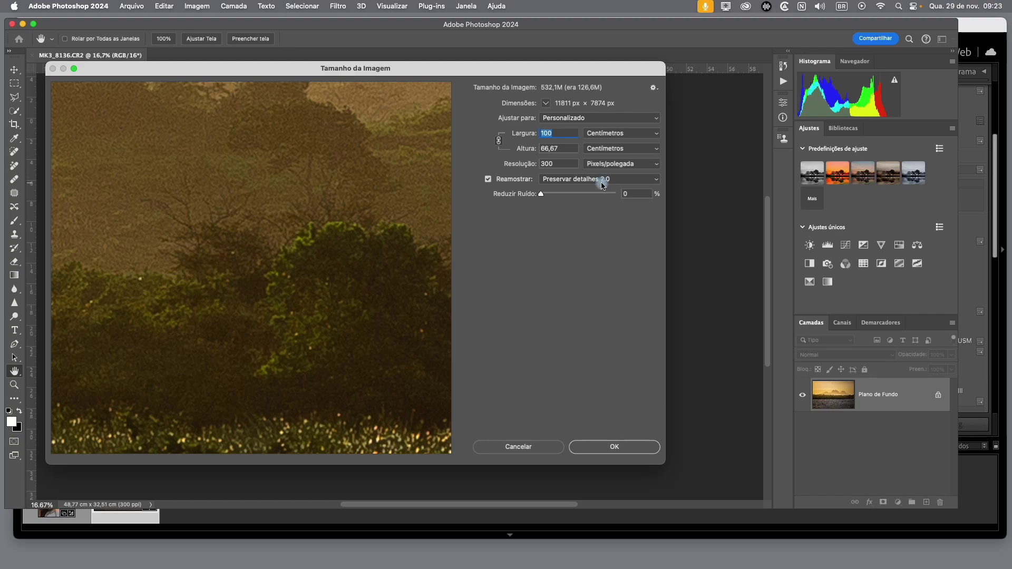
{"action": "left_click", "coordinate": [601, 179]}
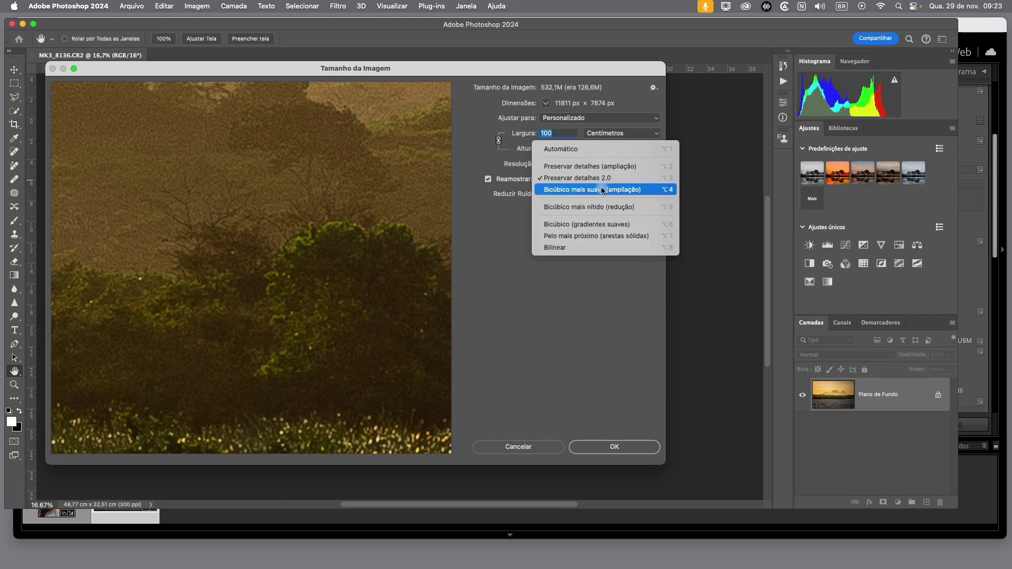
{"action": "left_click", "coordinate": [601, 189]}
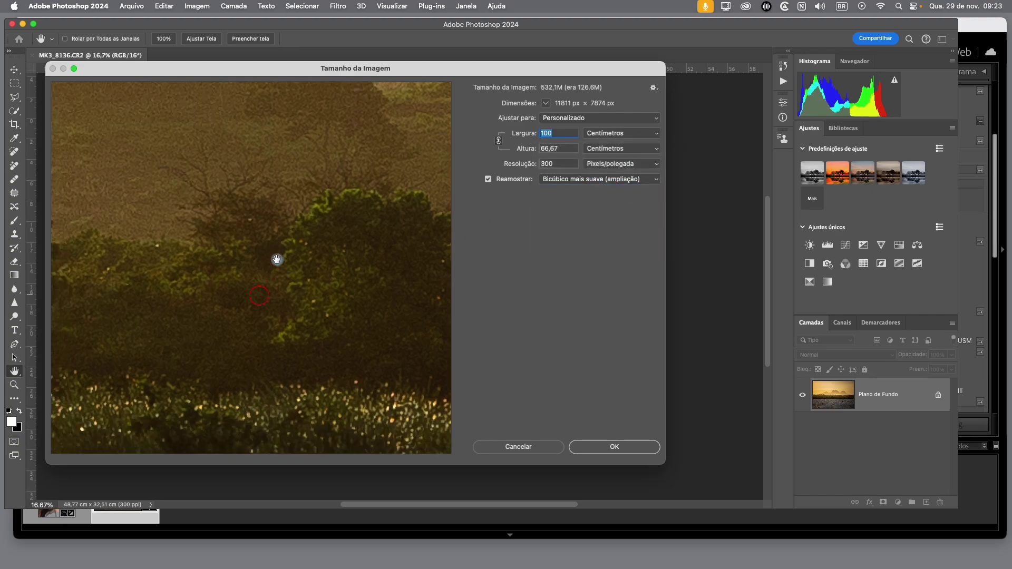
{"action": "left_click_drag", "start_coordinate": [275, 260], "coordinate": [240, 284]}
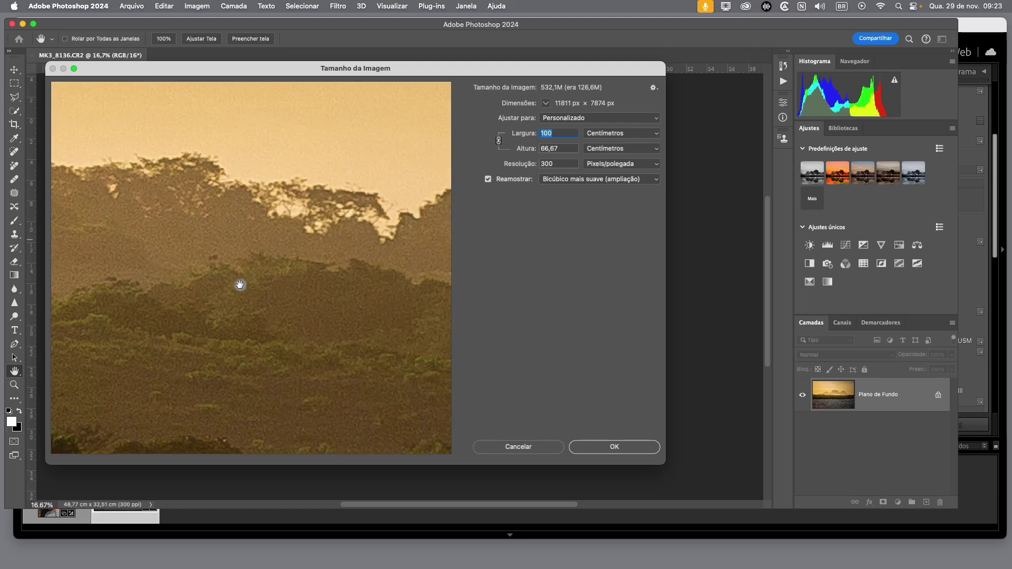
Try the Bicúbico (gradientes suaves) and Pelo mais próximo (arestas sólidas) resampling methods and examine the vegetation in the preview
{"action": "left_click", "coordinate": [605, 179]}
{"action": "left_click", "coordinate": [592, 213]}
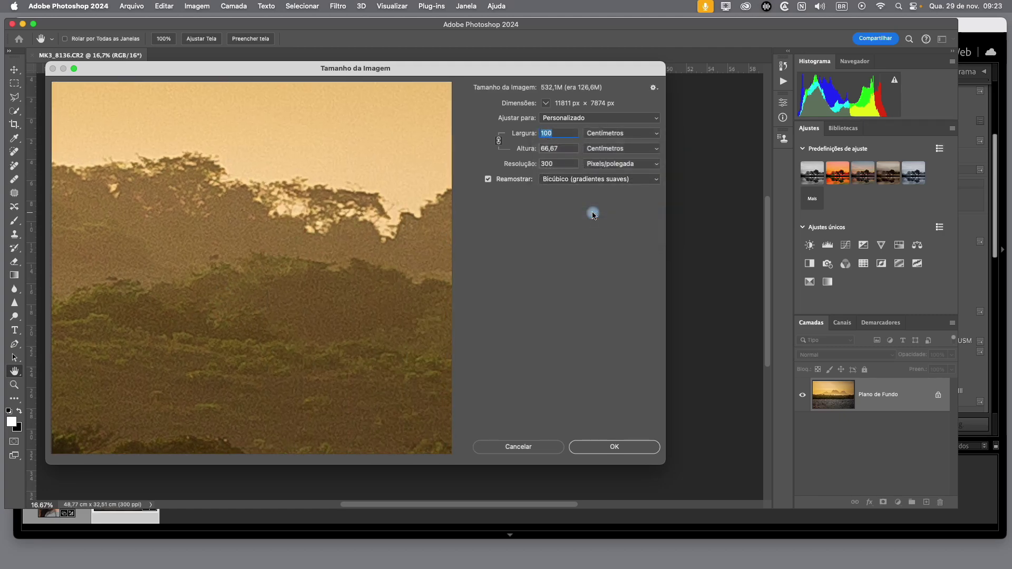
{"action": "left_click", "coordinate": [595, 180]}
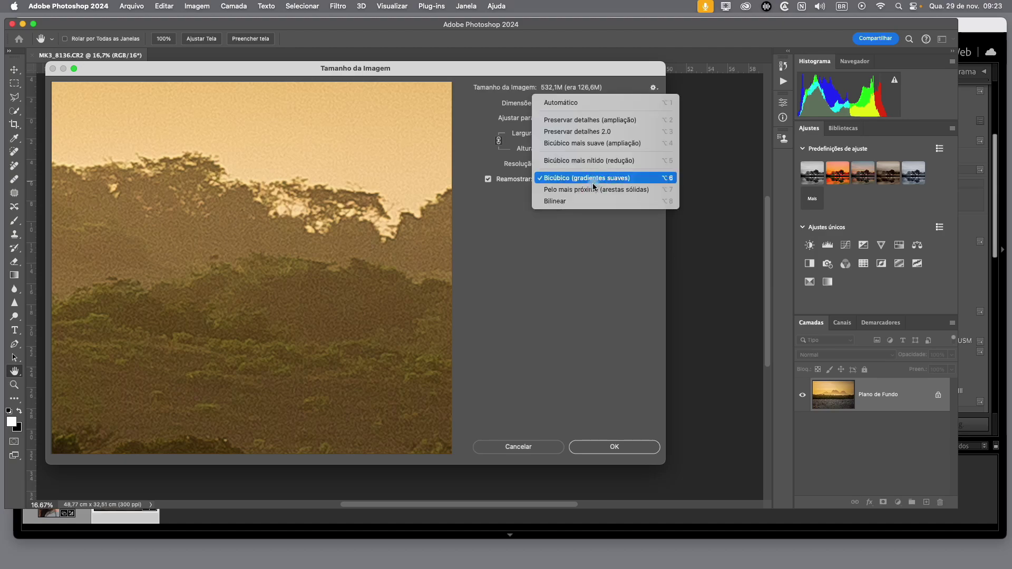
{"action": "left_click", "coordinate": [575, 195]}
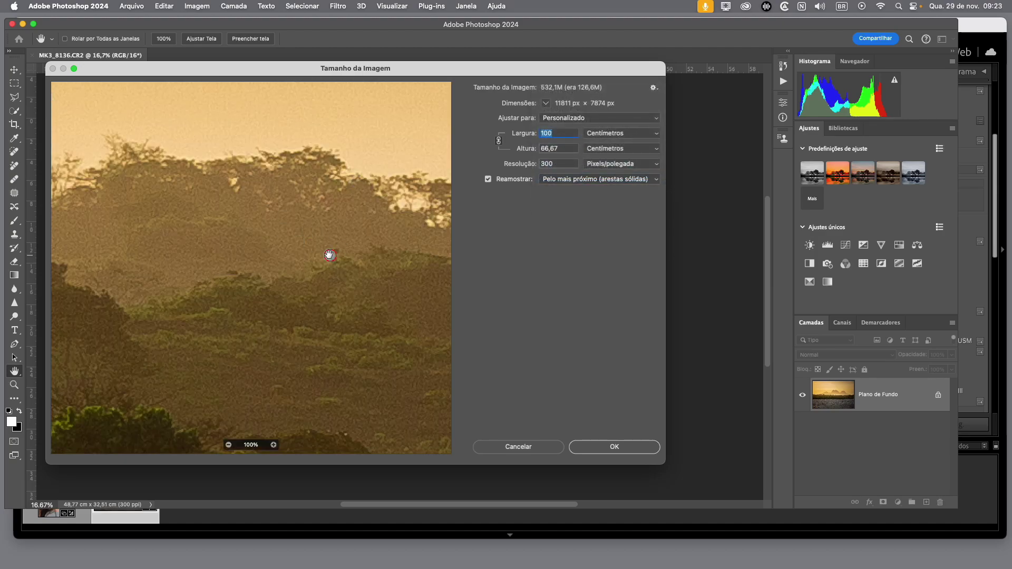
{"action": "left_click_drag", "start_coordinate": [330, 255], "coordinate": [296, 247]}
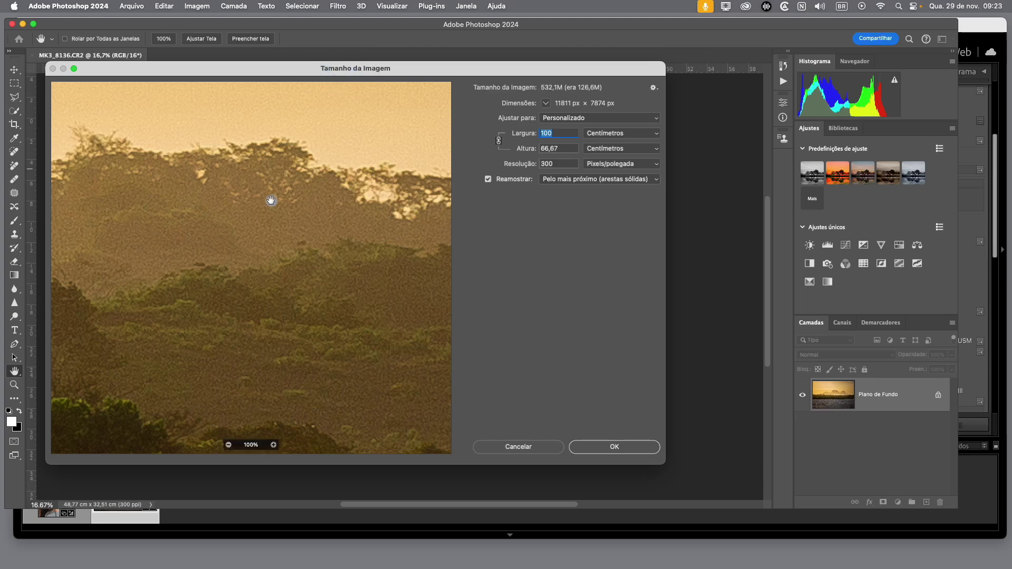
{"action": "left_click_drag", "start_coordinate": [322, 211], "coordinate": [275, 284]}
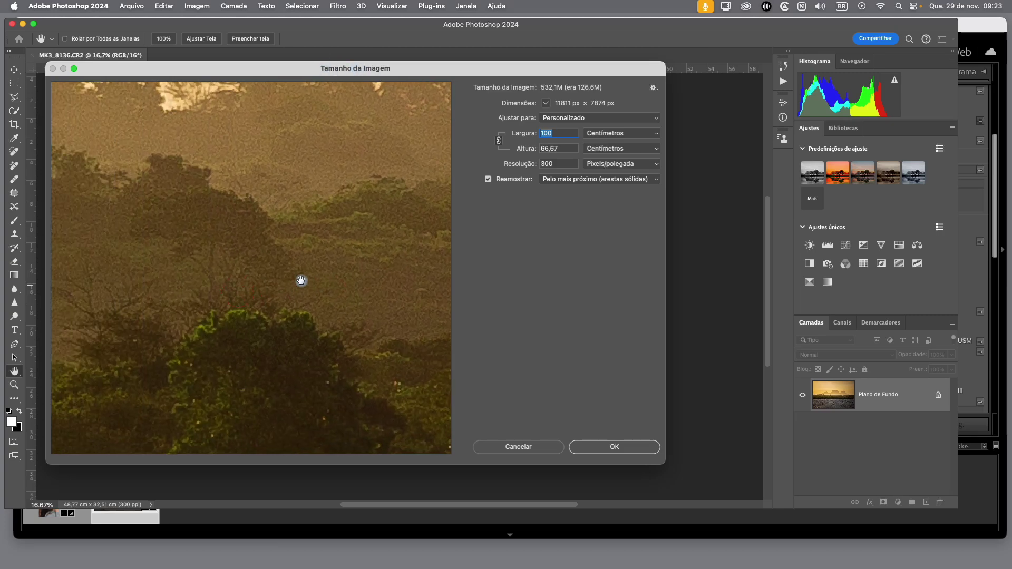
Switch the resampling method to Preservar detalhes 2.0 and examine the trees and vegetation in several preview areas
{"action": "left_click", "coordinate": [599, 181]}
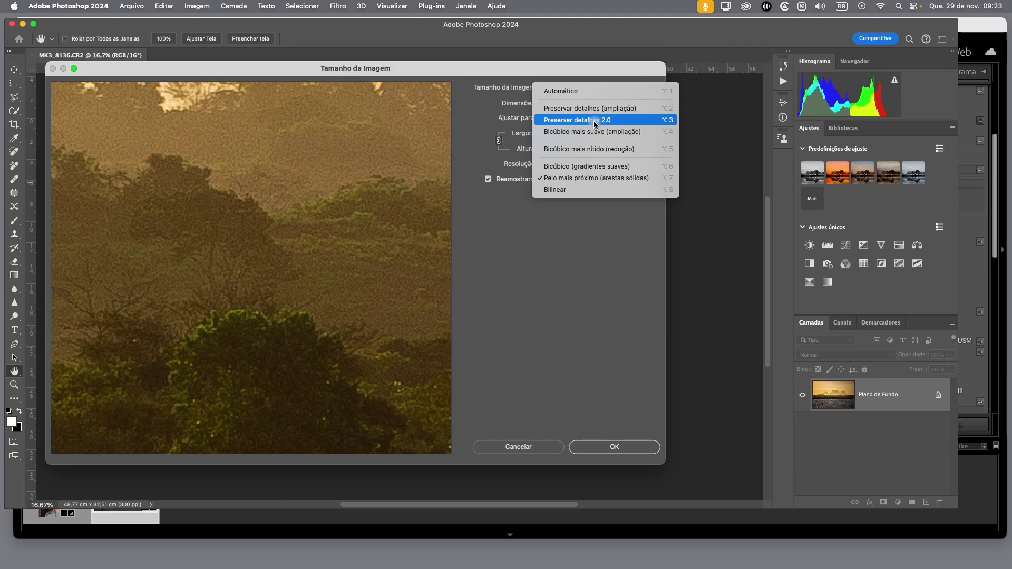
{"action": "left_click", "coordinate": [595, 124]}
{"action": "left_click_drag", "start_coordinate": [337, 362], "coordinate": [312, 253]}
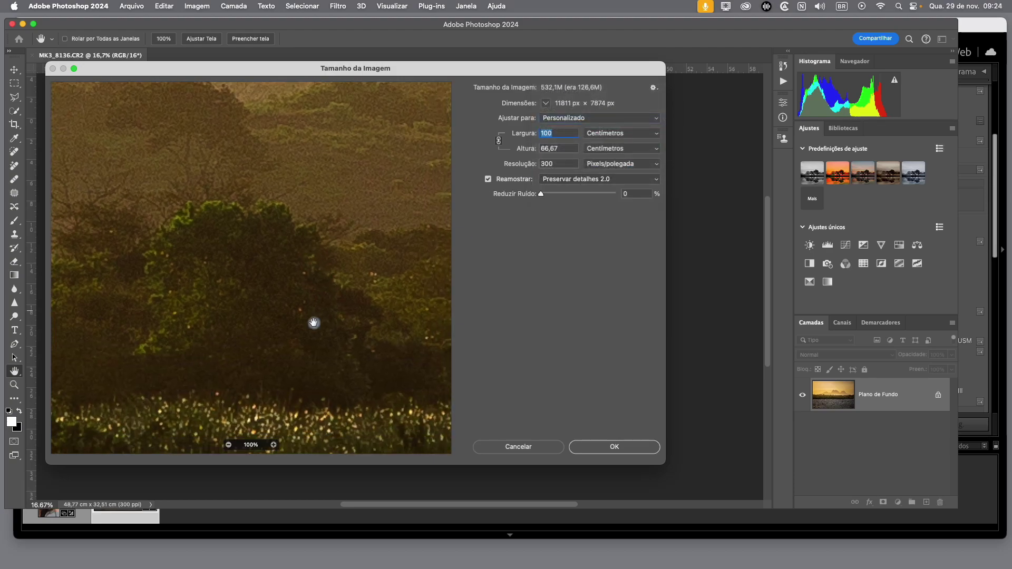
{"action": "left_click_drag", "start_coordinate": [251, 291], "coordinate": [334, 360]}
{"action": "left_click_drag", "start_coordinate": [190, 257], "coordinate": [263, 310]}
{"action": "left_click_drag", "start_coordinate": [159, 261], "coordinate": [221, 250]}
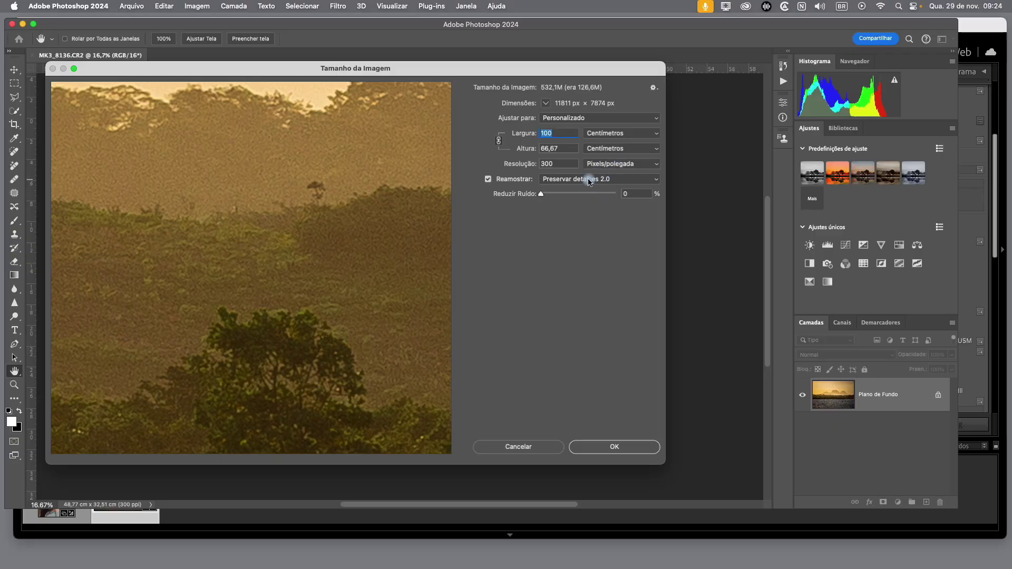
Try the Bicúbico mais suave (ampliação) and Bicúbico mais nítido (redução) resampling methods and examine the tree in the preview
{"action": "left_click", "coordinate": [589, 180]}
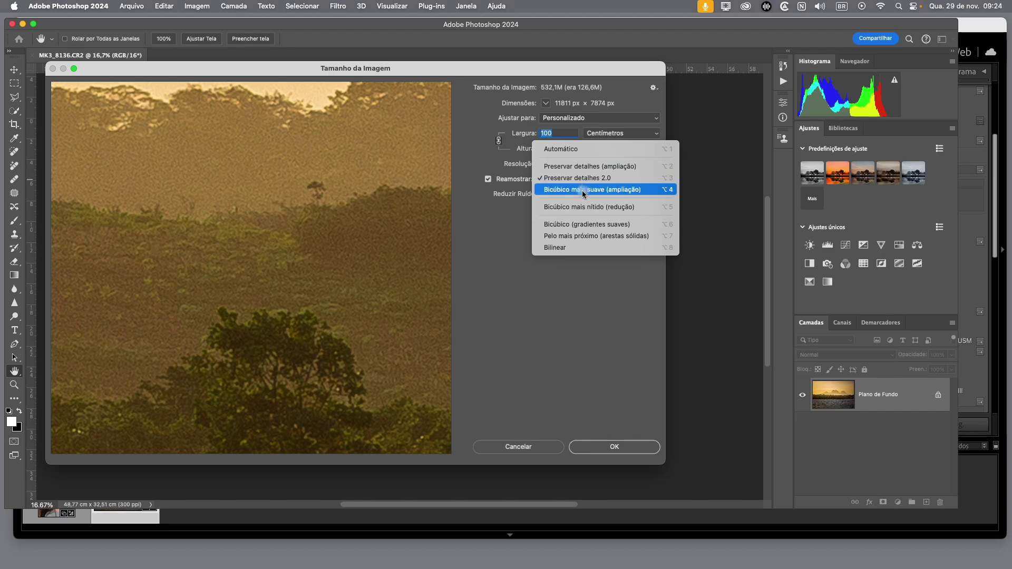
{"action": "left_click", "coordinate": [583, 193]}
{"action": "left_click", "coordinate": [586, 178]}
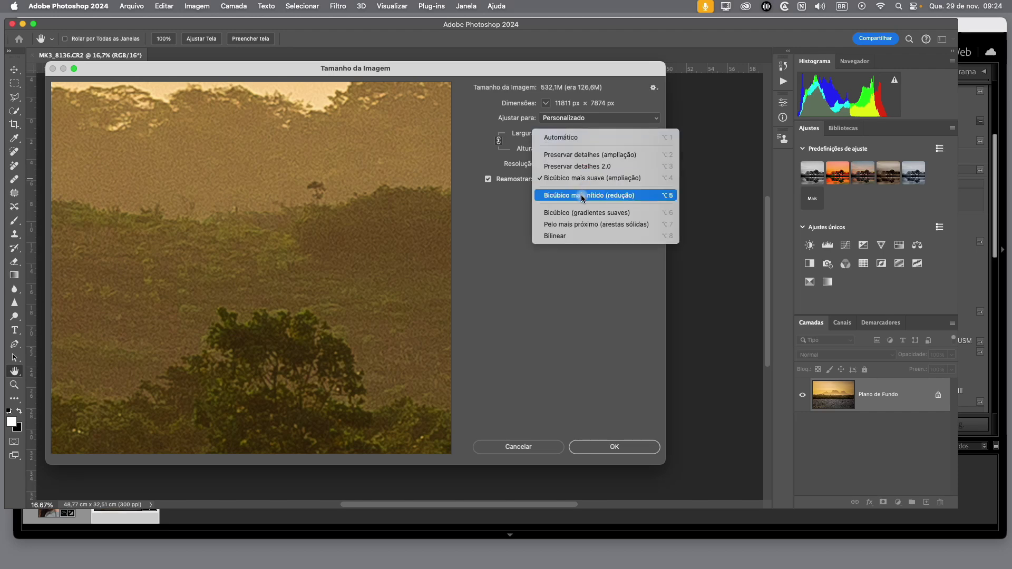
{"action": "left_click", "coordinate": [583, 196]}
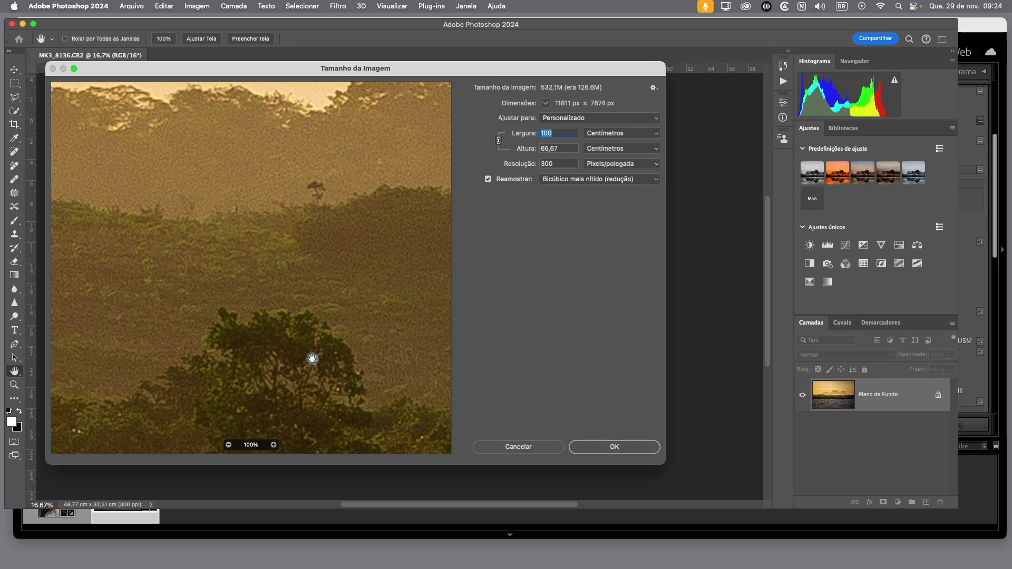
{"action": "left_click_drag", "start_coordinate": [310, 358], "coordinate": [310, 344]}
Try the Automático resampling method and examine the tree and surrounding vegetation in the preview
{"action": "left_click", "coordinate": [596, 180]}
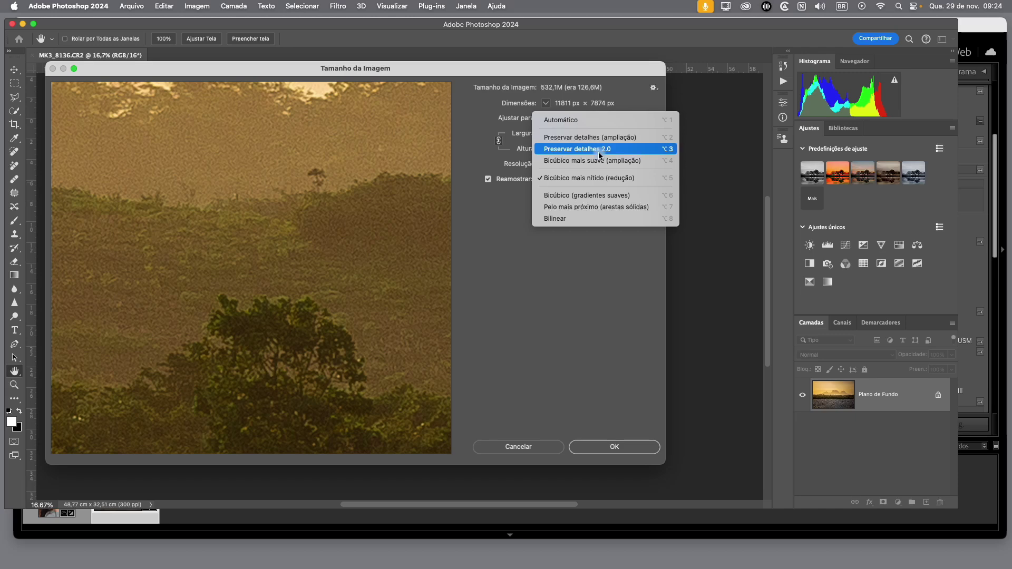
{"action": "left_click", "coordinate": [565, 122]}
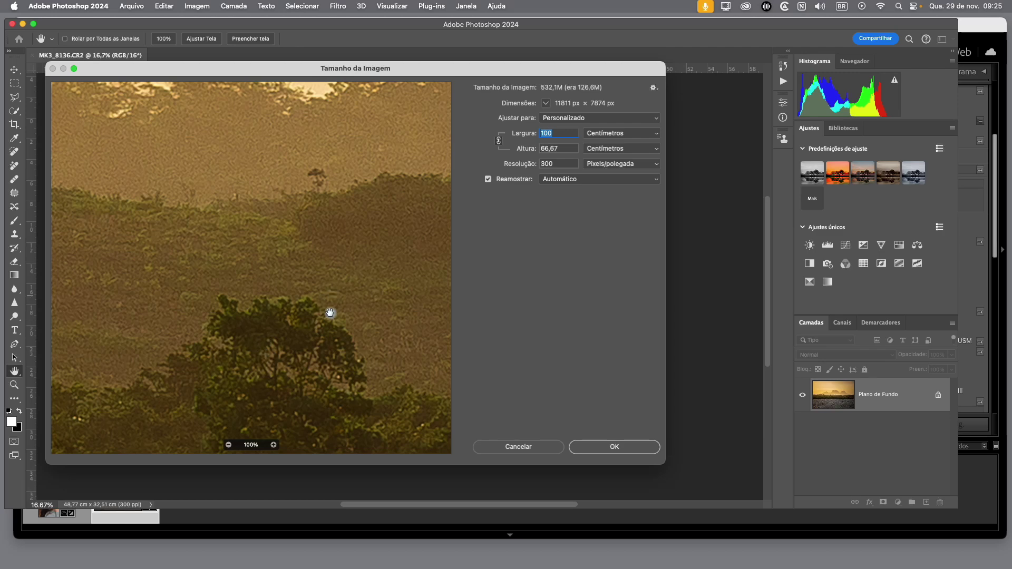
{"action": "left_click_drag", "start_coordinate": [201, 335], "coordinate": [309, 311]}
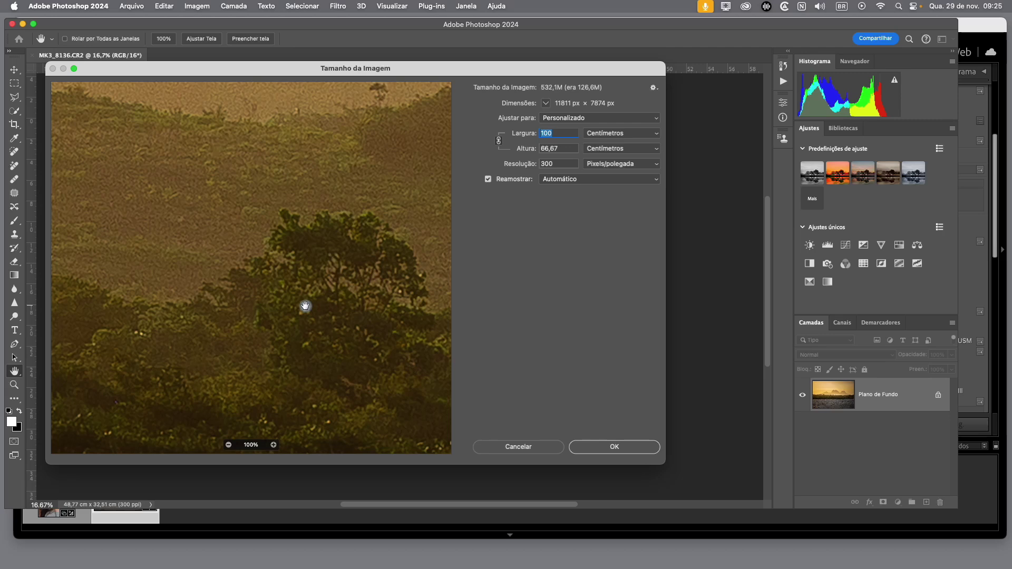
{"action": "left_click_drag", "start_coordinate": [314, 264], "coordinate": [296, 274]}
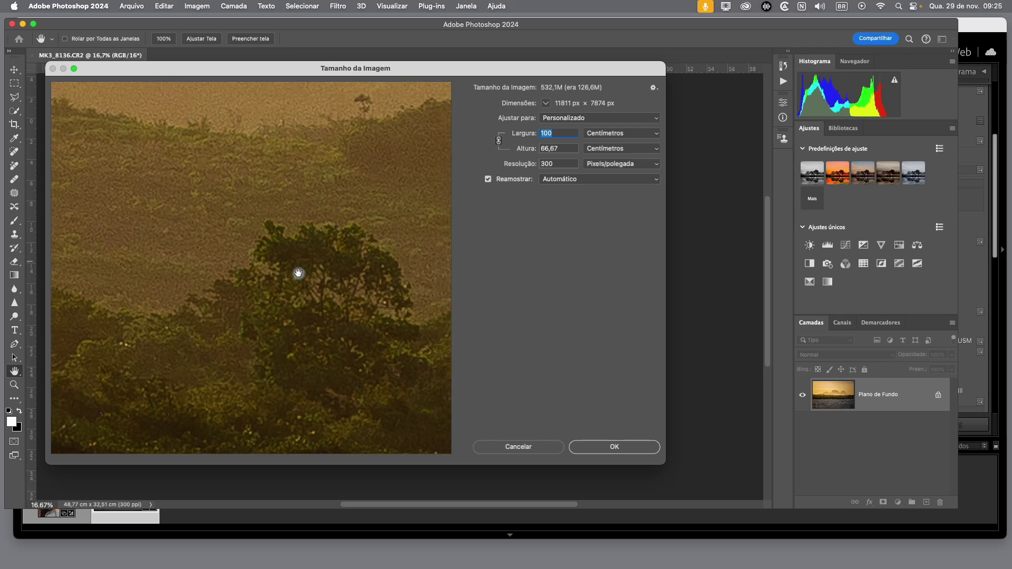
Set the resampling method to Preservar detalhes 2.0 and apply the resize to the landscape photo
{"action": "left_click", "coordinate": [566, 182]}
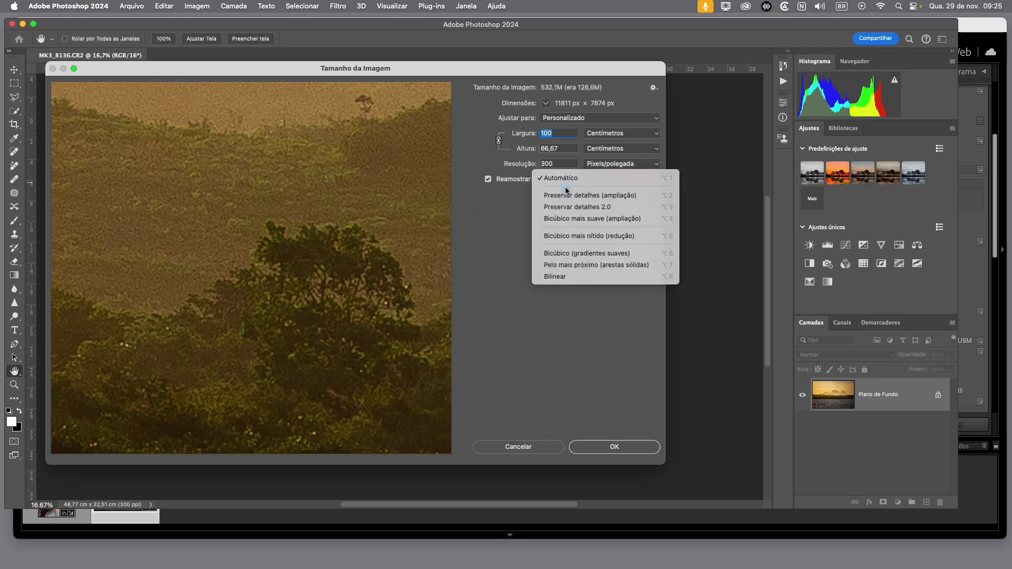
{"action": "left_click", "coordinate": [588, 208]}
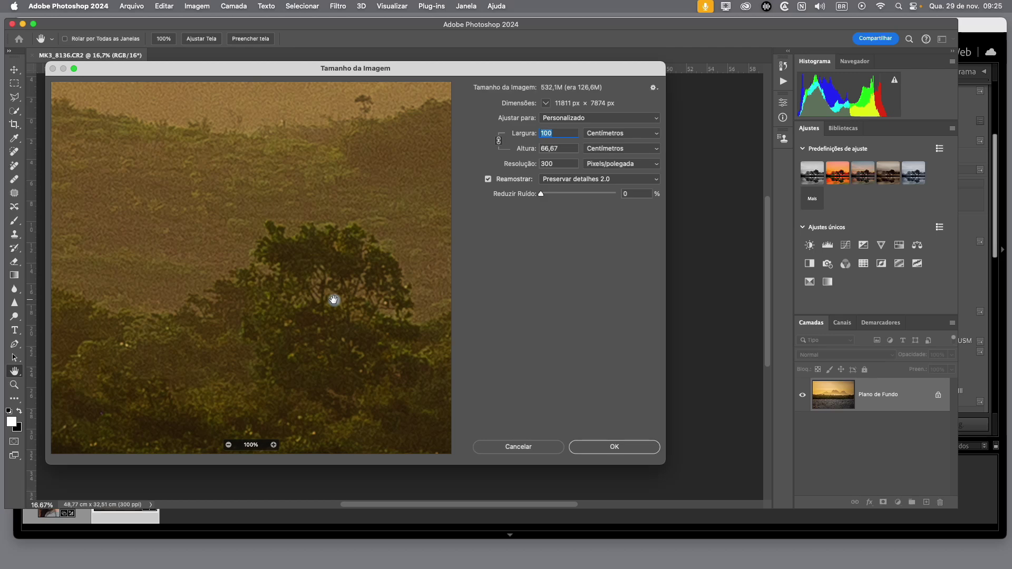
{"action": "left_click", "coordinate": [617, 447]}
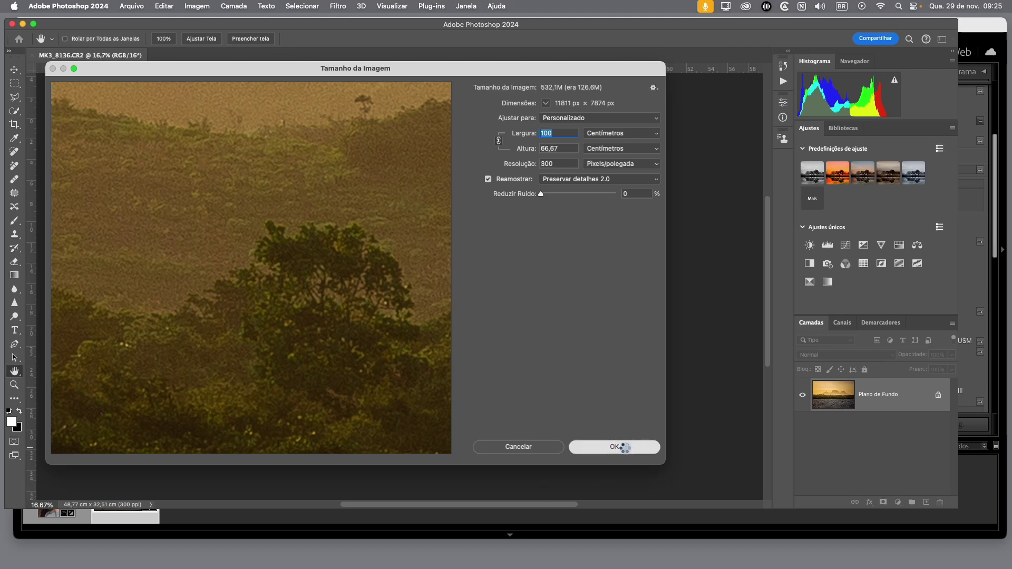
Inspect the enlarged landscape's vegetation and treeline at 50% and 100% magnification
{"action": "key", "text": "z"}
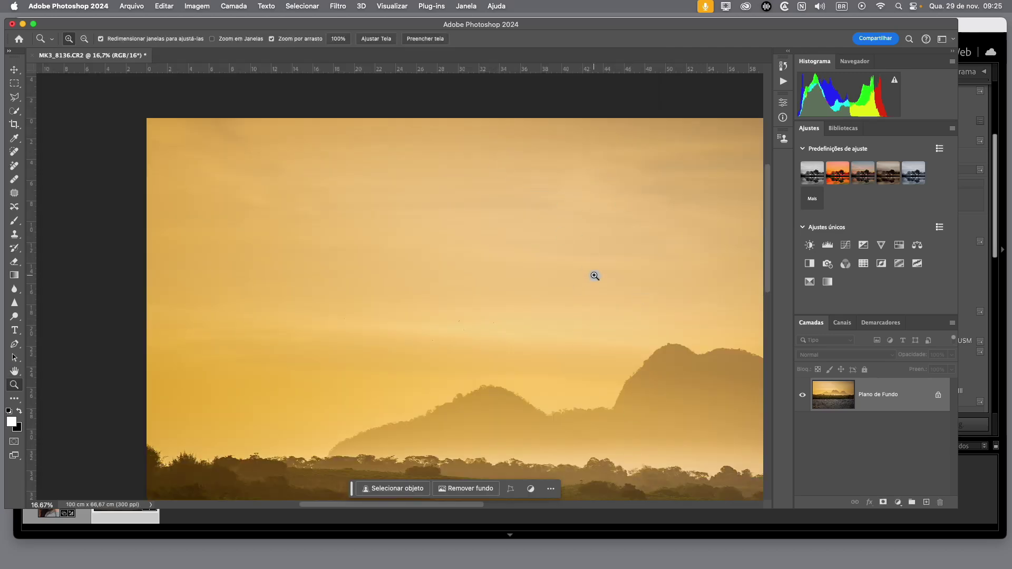
{"action": "key", "text": "space"}
{"action": "left_click_drag", "start_coordinate": [601, 271], "coordinate": [517, 204]}
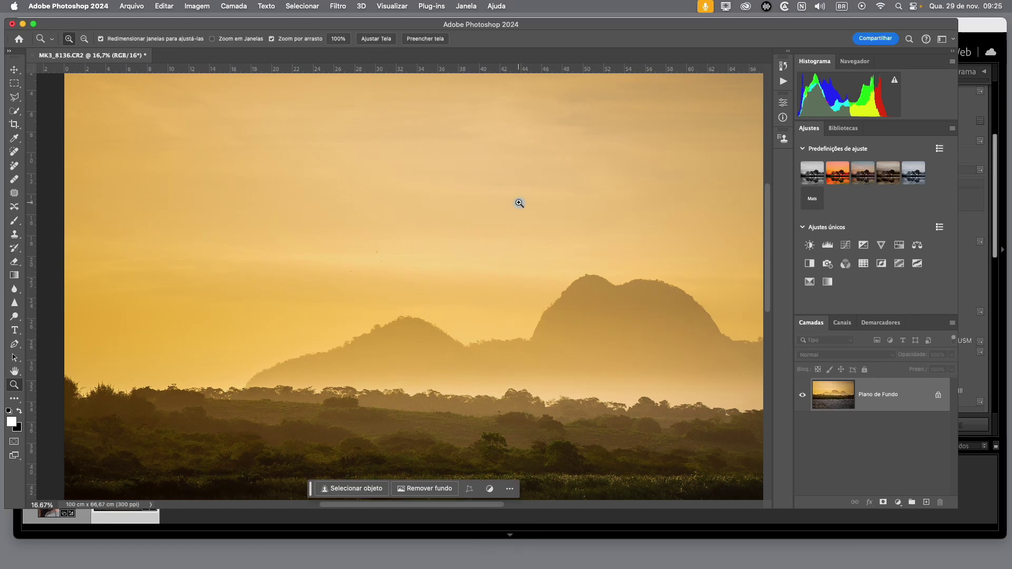
{"action": "left_click", "coordinate": [534, 296], "text": "alt"}
{"action": "mouse_move", "coordinate": [392, 298]}
{"action": "left_mouse_down"}
{"action": "mouse_move", "coordinate": [410, 295]}
{"action": "mouse_move", "coordinate": [397, 289]}
{"action": "left_mouse_up"}
{"action": "left_click", "coordinate": [396, 288]}
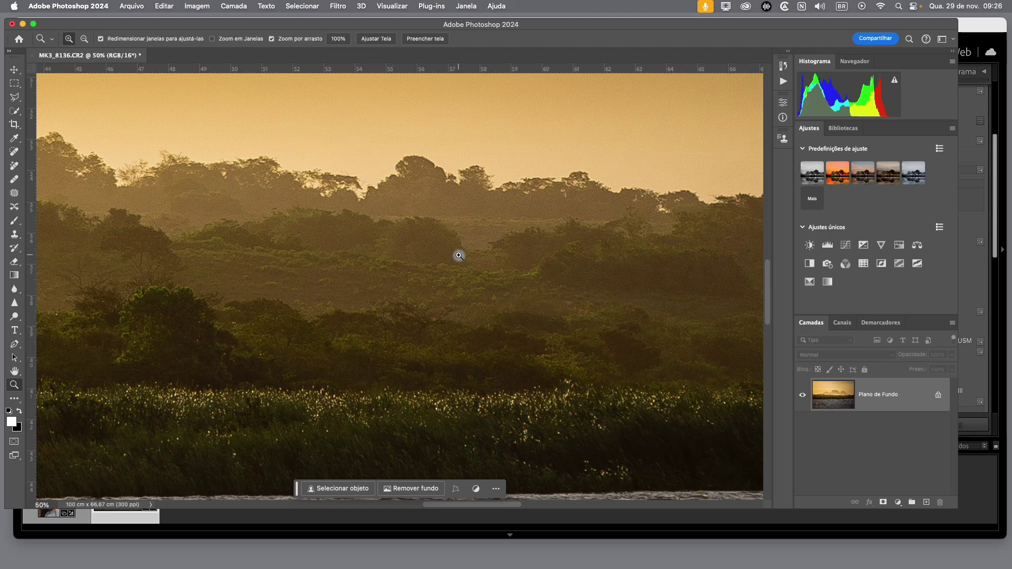
{"action": "key", "text": "space"}
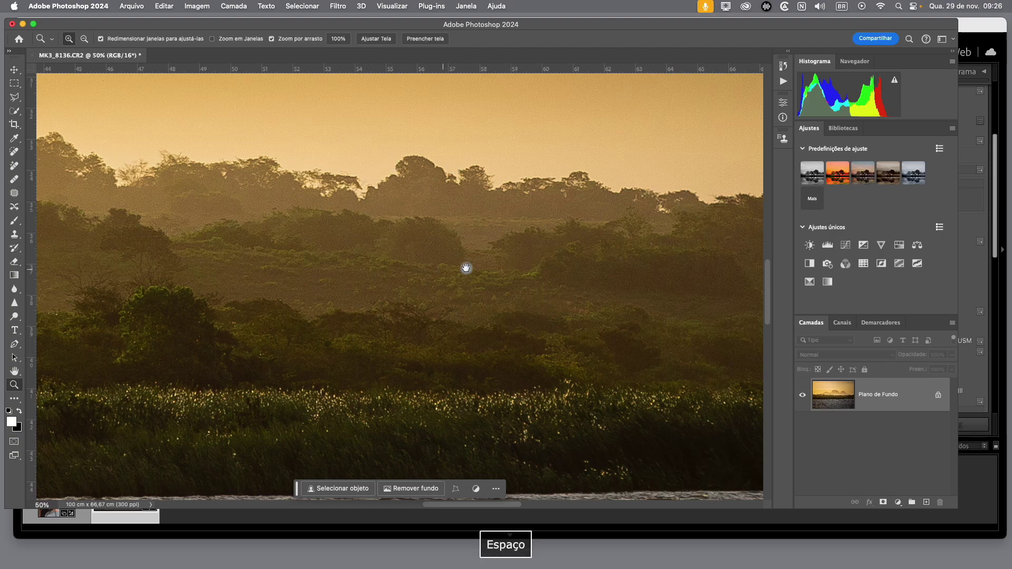
{"action": "left_click_drag", "start_coordinate": [461, 264], "coordinate": [511, 294]}
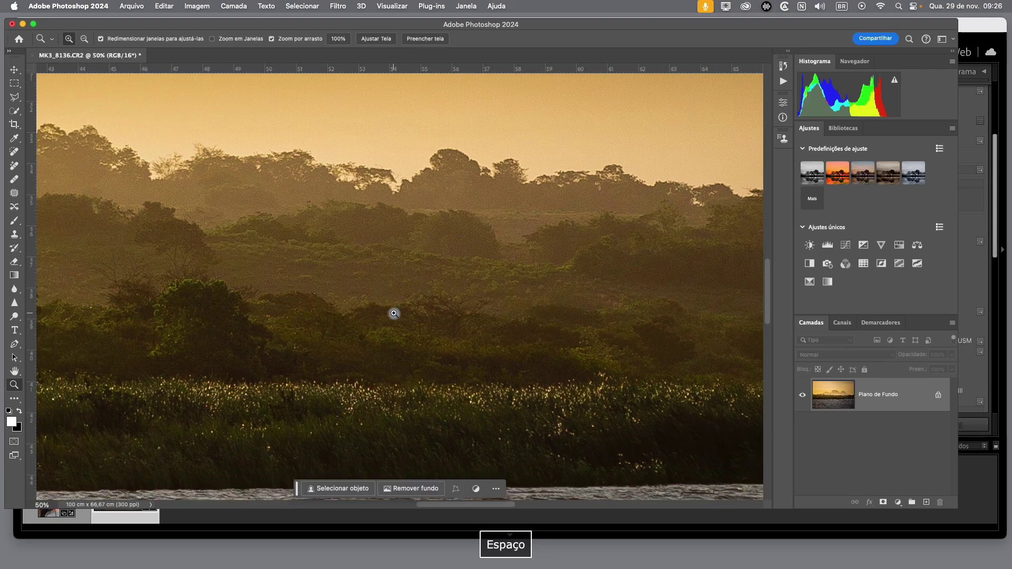
{"action": "left_click", "coordinate": [405, 301]}
{"action": "left_click", "coordinate": [386, 295]}
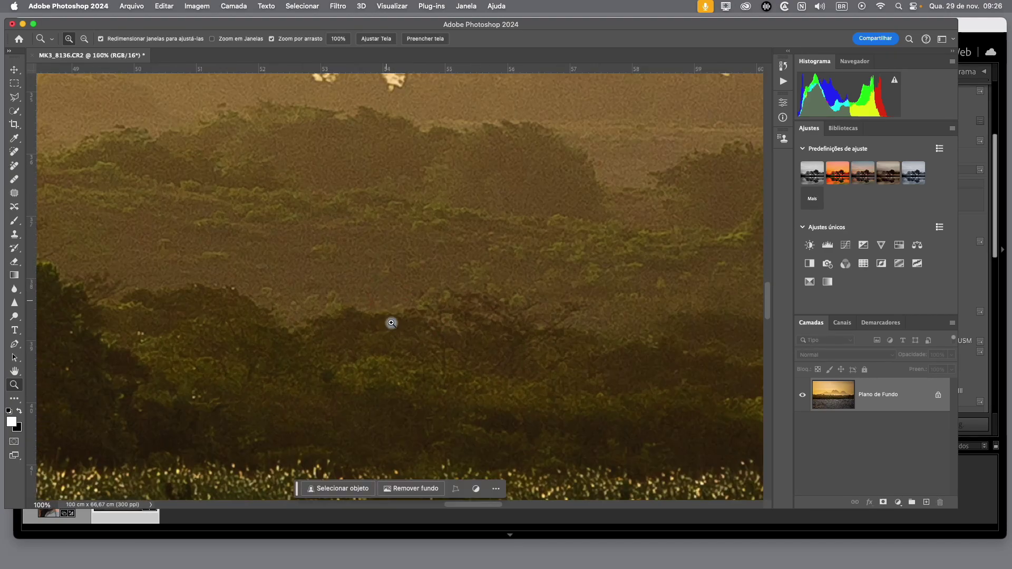
{"action": "key", "text": "space"}
{"action": "left_click_drag", "start_coordinate": [477, 298], "coordinate": [374, 292]}
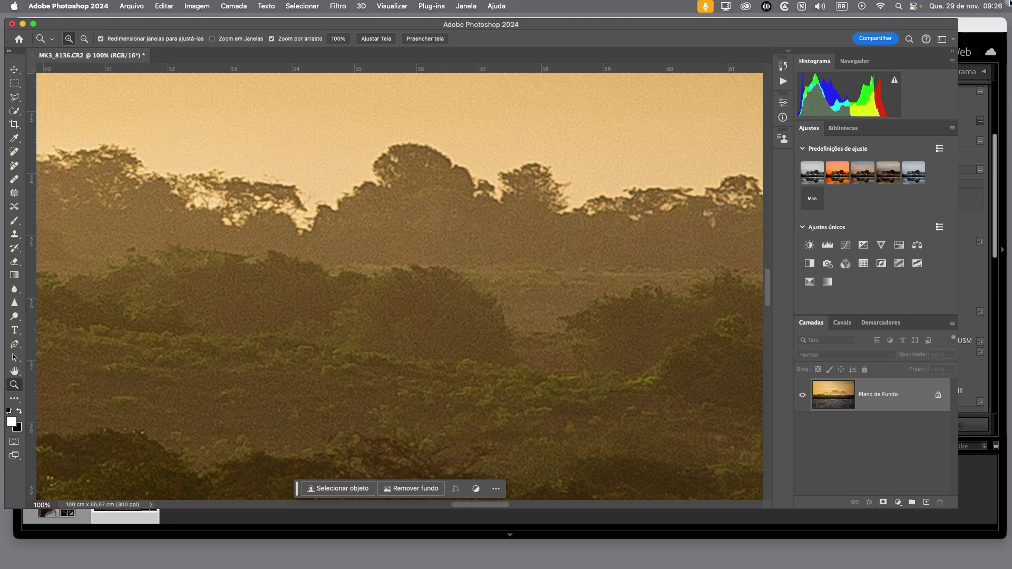
Switch to Lightroom Classic and export the portrait as a JPEG with a 100 cm long edge at 300 pixels per inch
{"action": "left_click", "coordinate": [984, 26]}
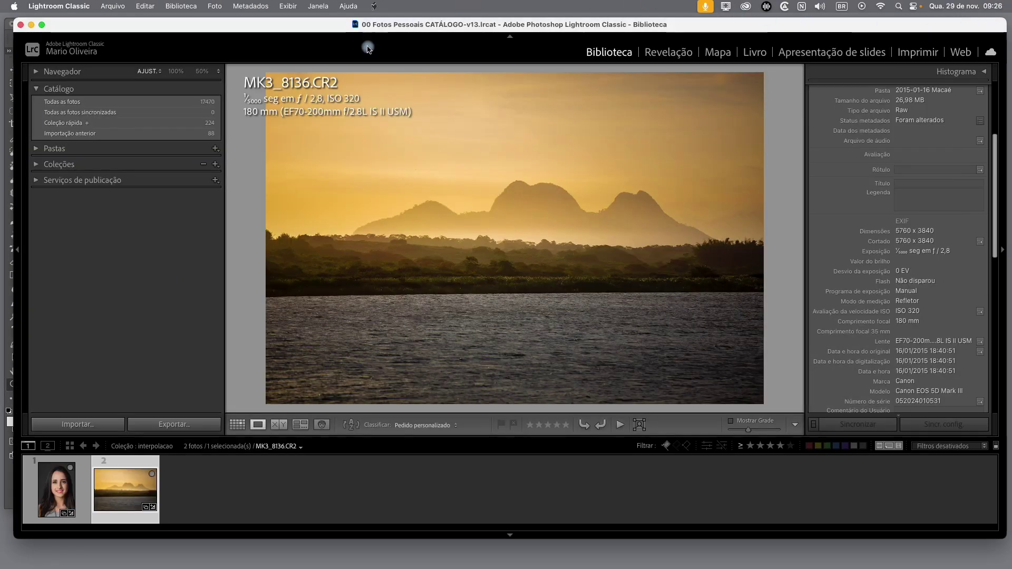
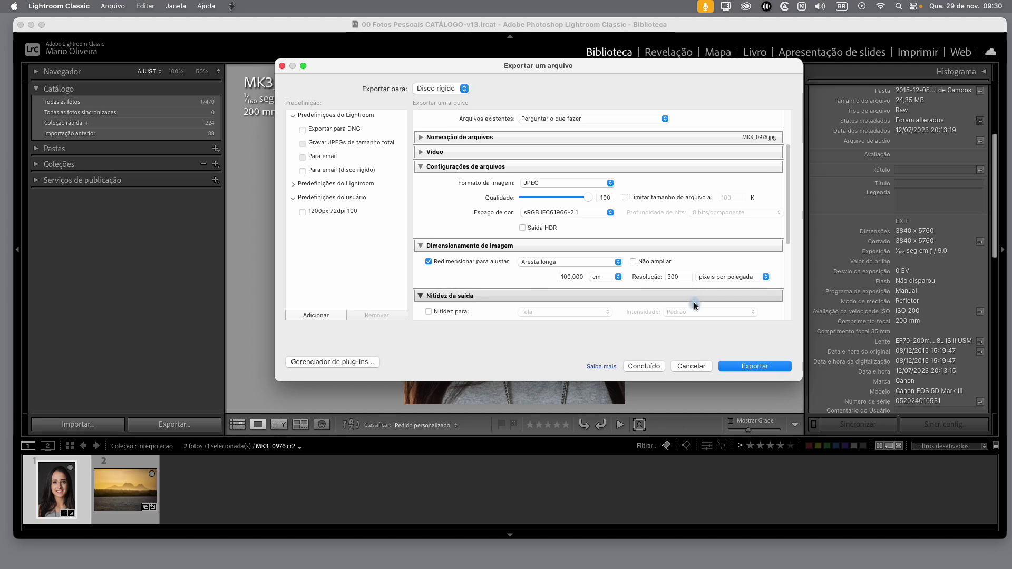
{"action": "left_click", "coordinate": [757, 368]}
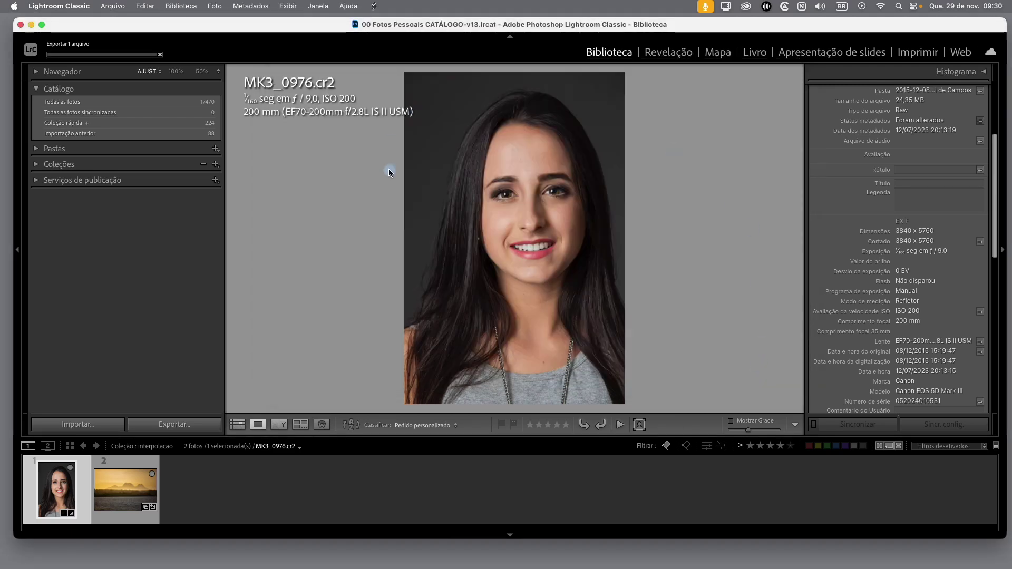
Open the portrait MK3_0976.cr2 for editing in Adobe Photoshop 2024
{"action": "right_click", "coordinate": [545, 206]}
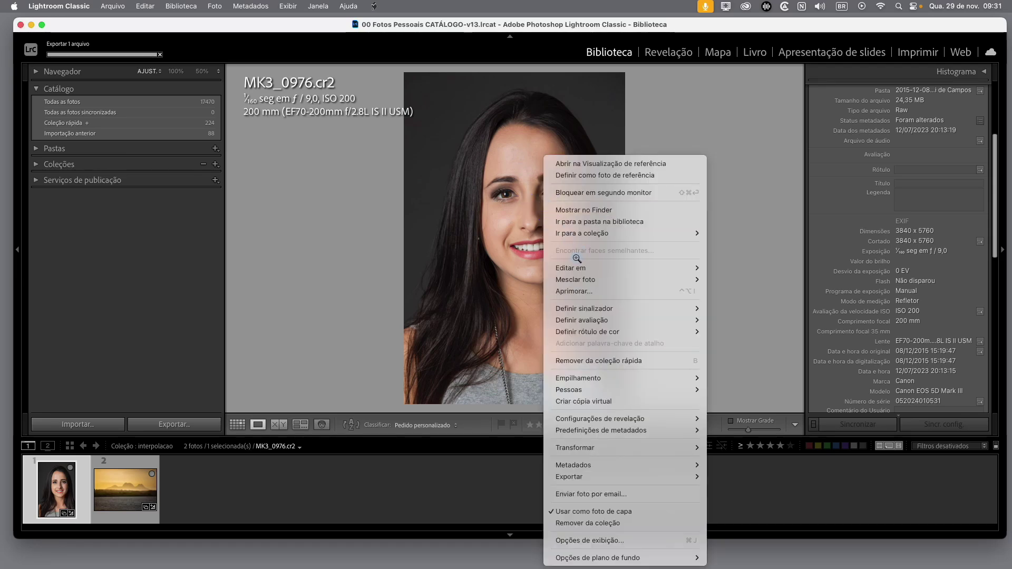
{"action": "mouse_move", "coordinate": [595, 269]}
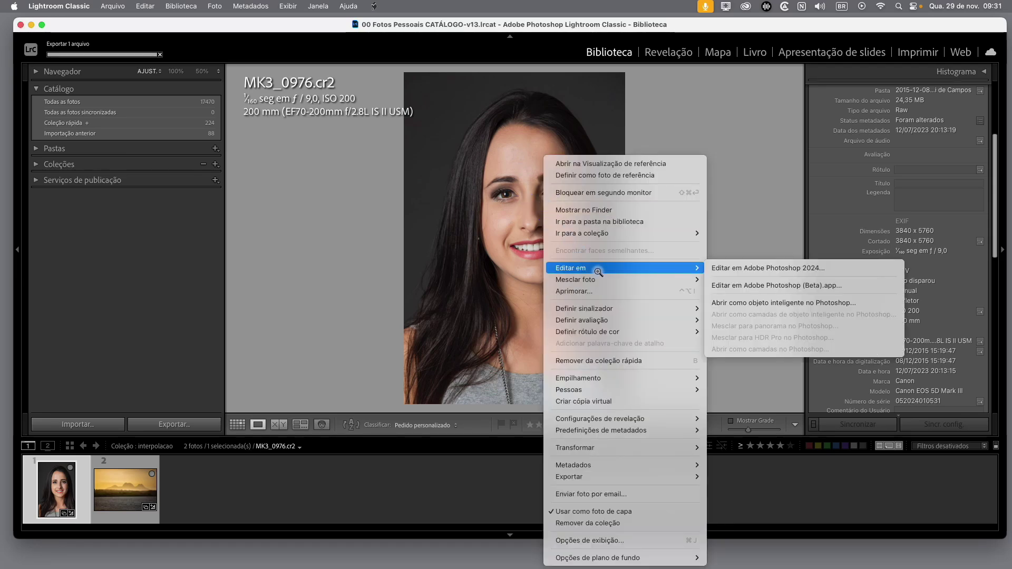
{"action": "left_click", "coordinate": [754, 268]}
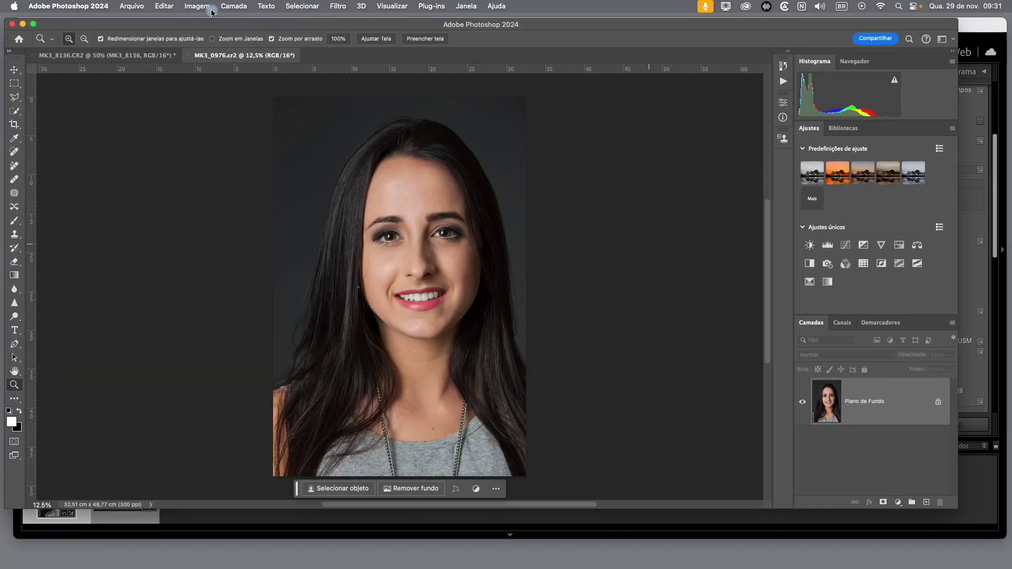
Set the portrait's image height to 100 centimetres and examine the eye in the resize preview
{"action": "left_click", "coordinate": [206, 7]}
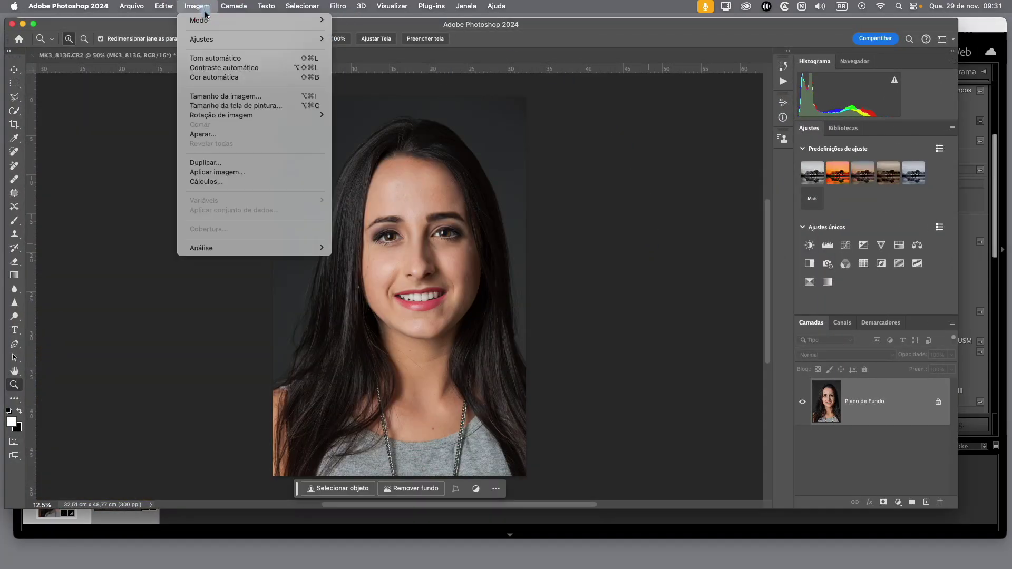
{"action": "left_click", "coordinate": [223, 97]}
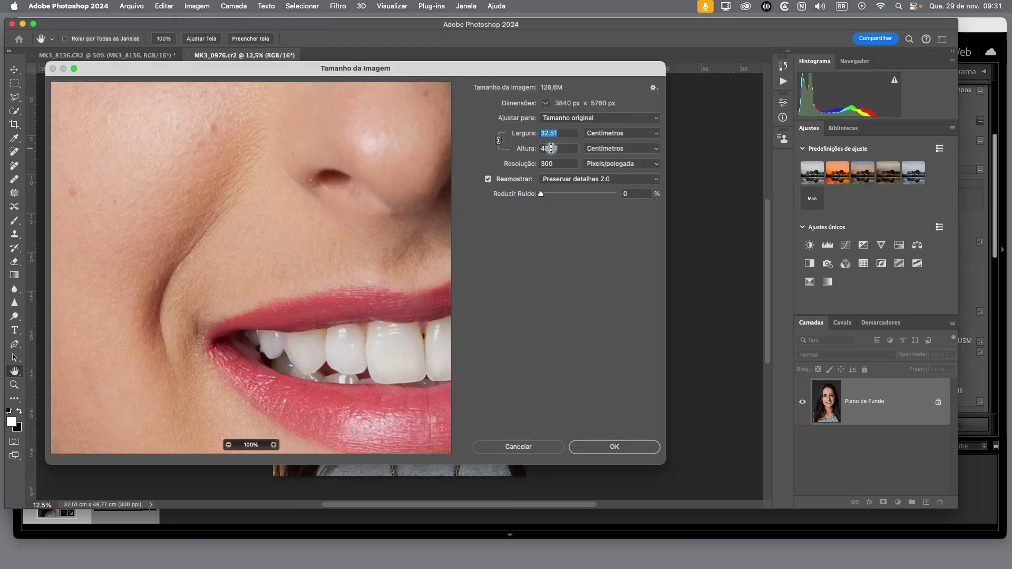
{"action": "left_click_drag", "start_coordinate": [566, 149], "coordinate": [538, 150]}
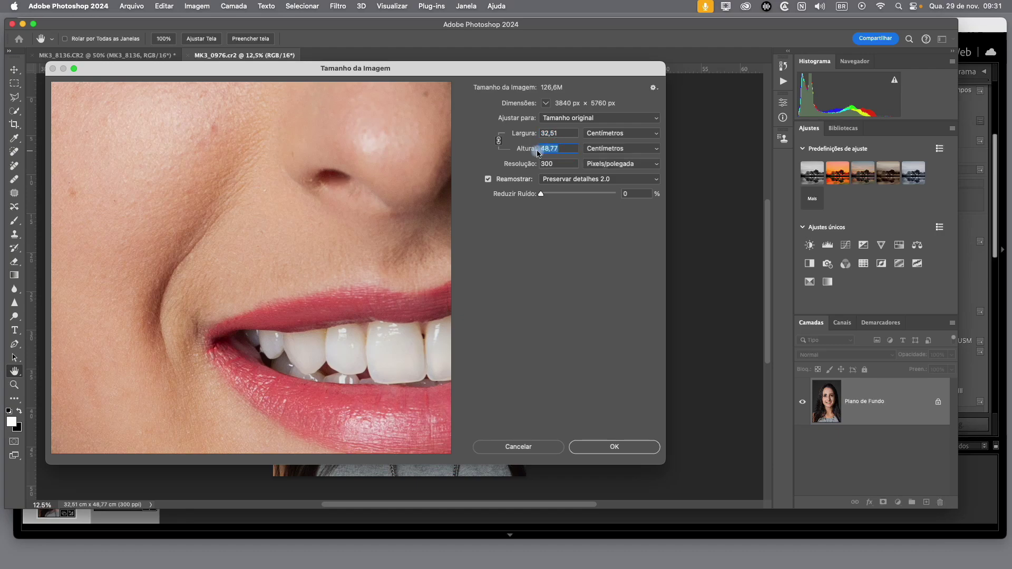
{"action": "type", "text": "100"}
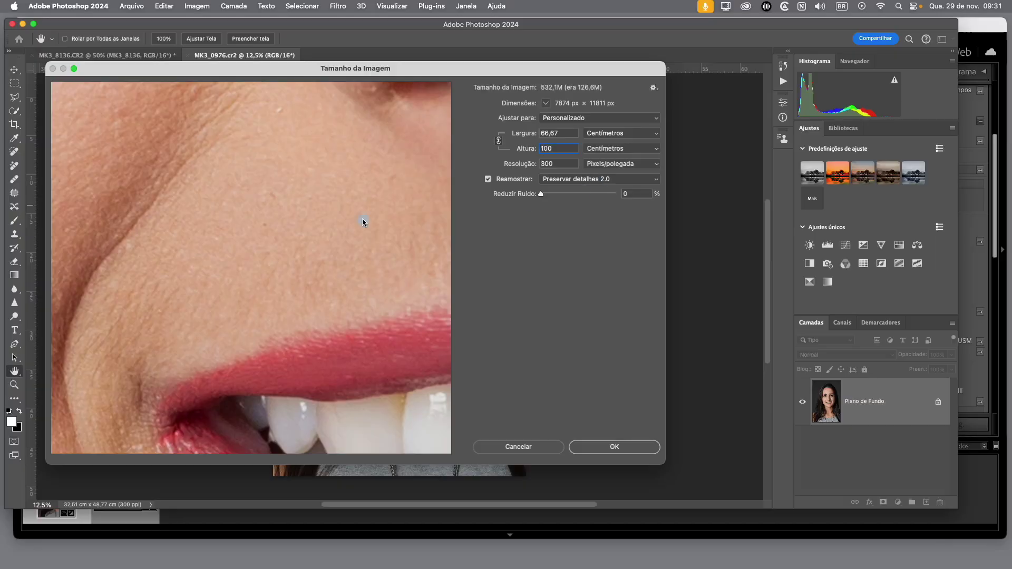
{"action": "key", "text": "space"}
{"action": "left_click_drag", "start_coordinate": [301, 176], "coordinate": [280, 362]}
{"action": "left_click_drag", "start_coordinate": [256, 185], "coordinate": [246, 264]}
{"action": "left_click_drag", "start_coordinate": [244, 157], "coordinate": [250, 305]}
{"action": "left_click_drag", "start_coordinate": [285, 137], "coordinate": [392, 388]}
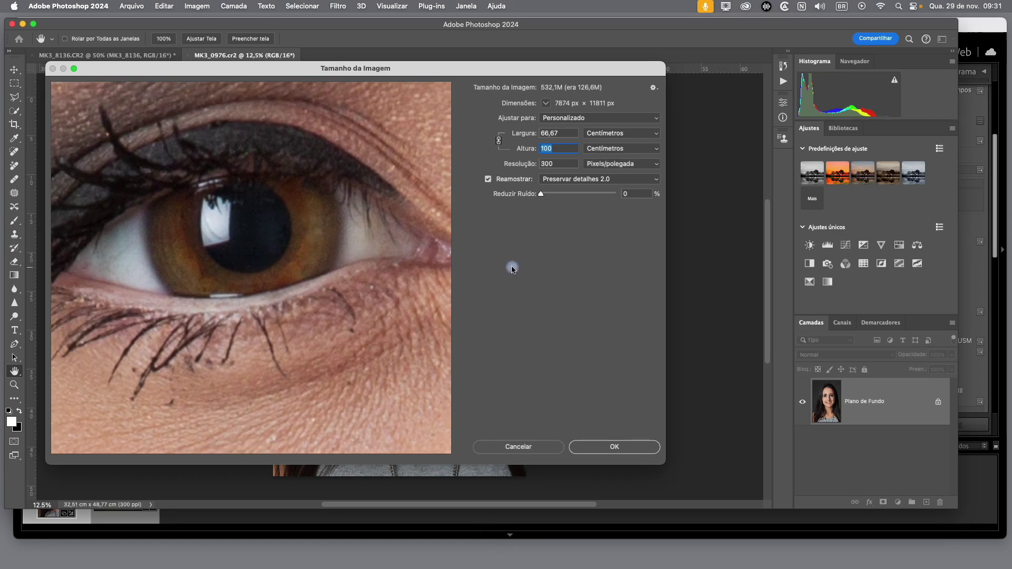
Try the Bicúbico mais suave (ampliação), Bicúbico mais nítido (redução) and Pelo mais próximo (arestas sólidas) resampling methods on the eye preview
{"action": "left_click", "coordinate": [597, 180]}
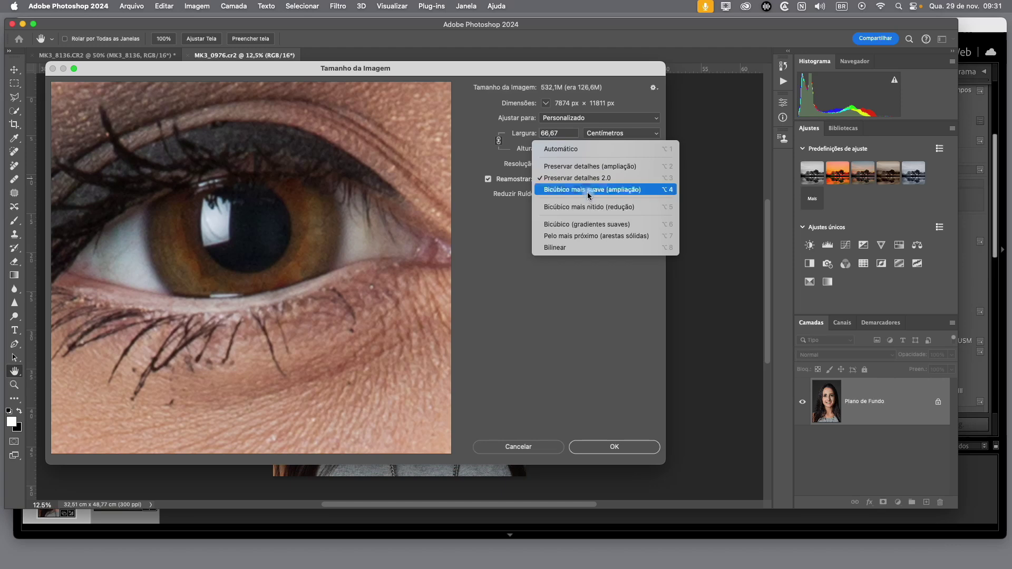
{"action": "left_click", "coordinate": [592, 193]}
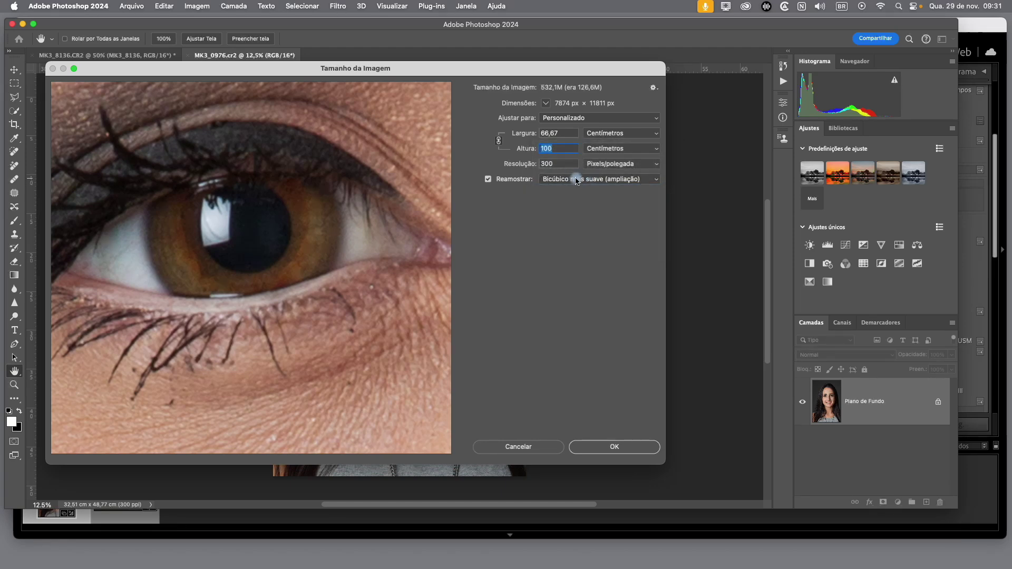
{"action": "left_click", "coordinate": [576, 181]}
{"action": "left_click", "coordinate": [574, 197]}
{"action": "left_click", "coordinate": [595, 182]}
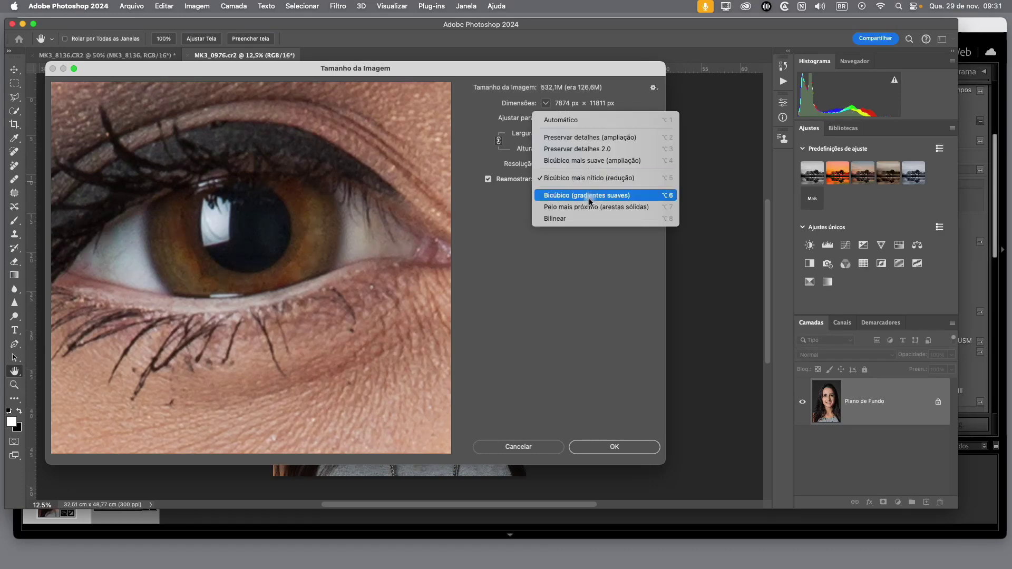
{"action": "left_click", "coordinate": [566, 210]}
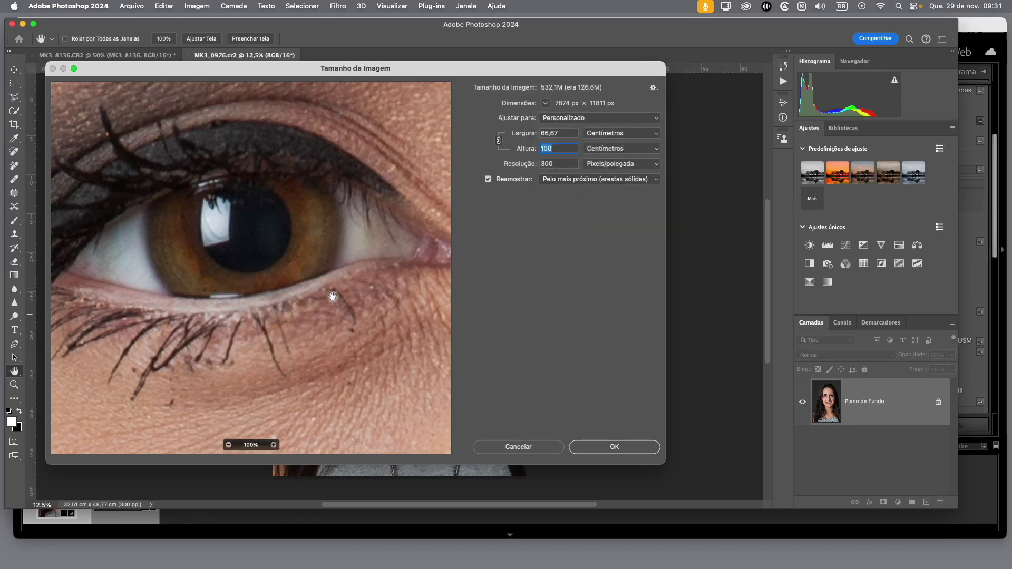
Compare the Bilinear resampling method on the eye, then set resampling to Automático
{"action": "left_click", "coordinate": [560, 182]}
{"action": "left_click", "coordinate": [562, 192]}
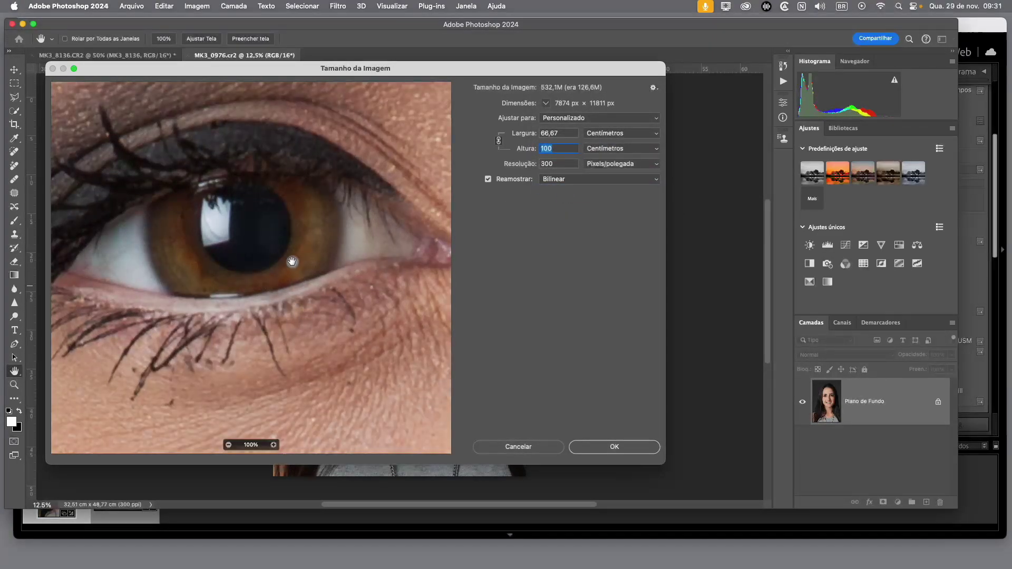
{"action": "left_click", "coordinate": [594, 182]}
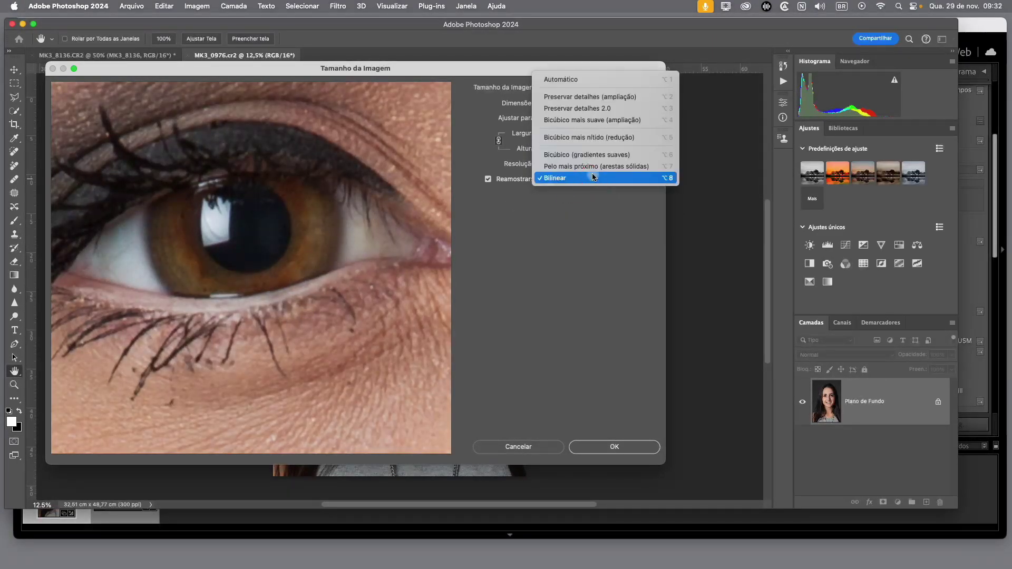
{"action": "left_click", "coordinate": [567, 85]}
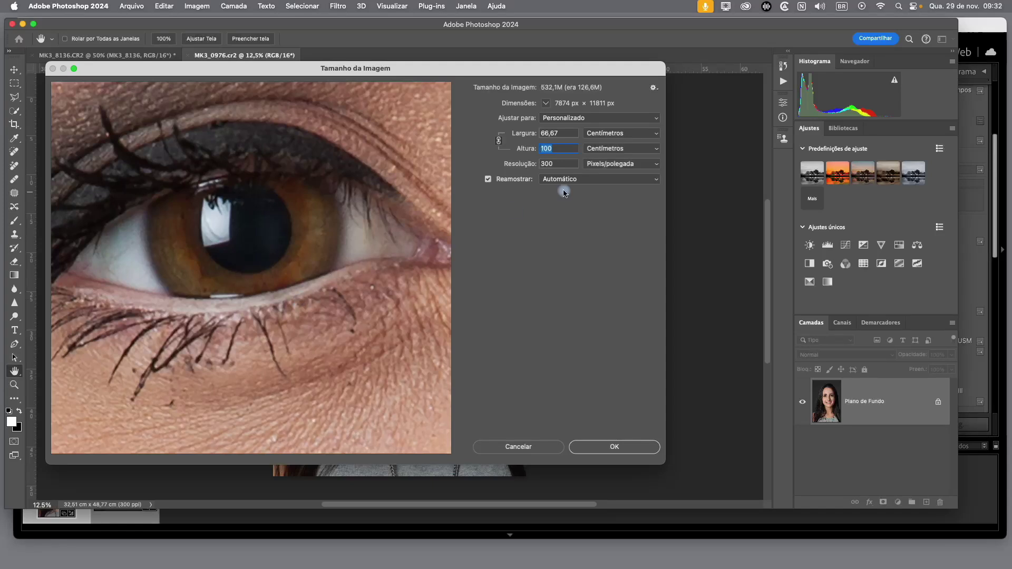
Compare Preservar detalhes 2.0 with Automático on the eye preview, and resize the portrait to 100 cm height using Preservar detalhes 2.0
{"action": "left_click", "coordinate": [579, 178]}
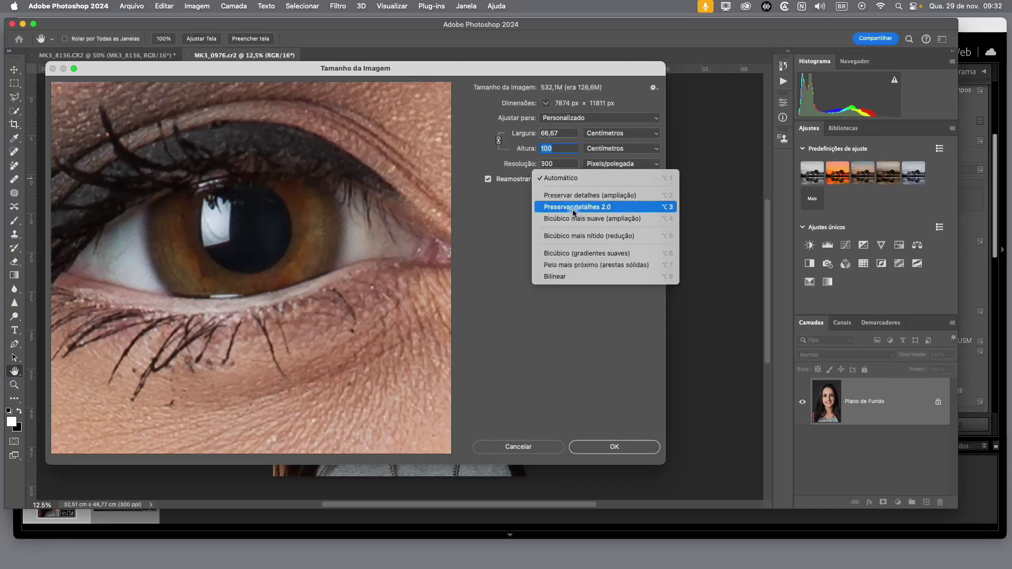
{"action": "left_click", "coordinate": [595, 208]}
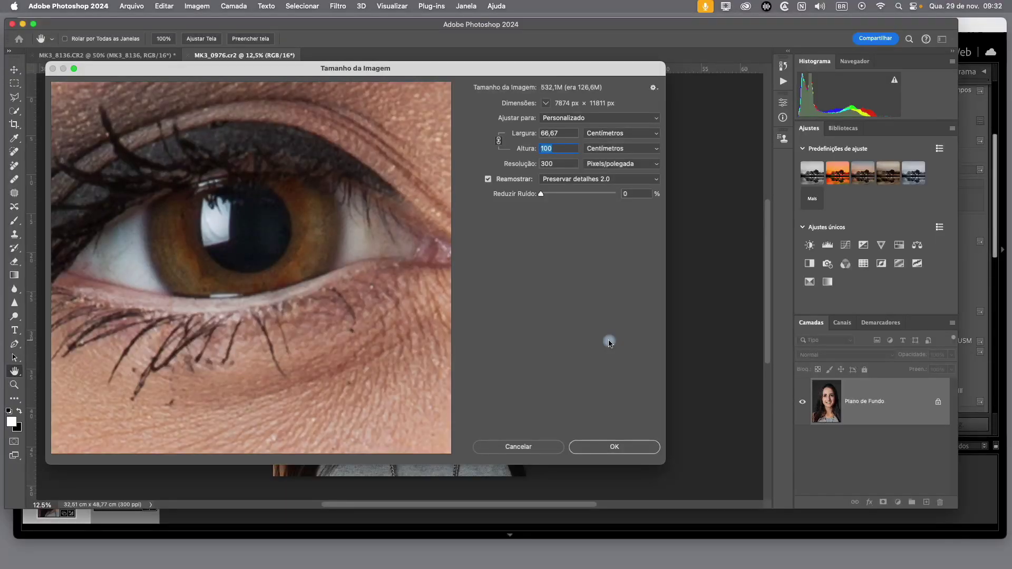
{"action": "left_click", "coordinate": [634, 180]}
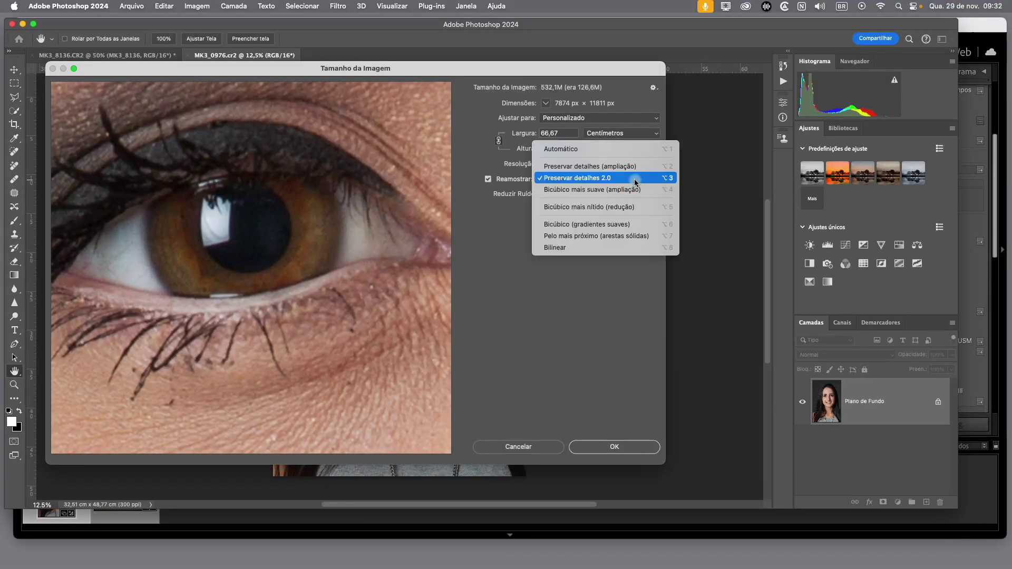
{"action": "left_click", "coordinate": [572, 150]}
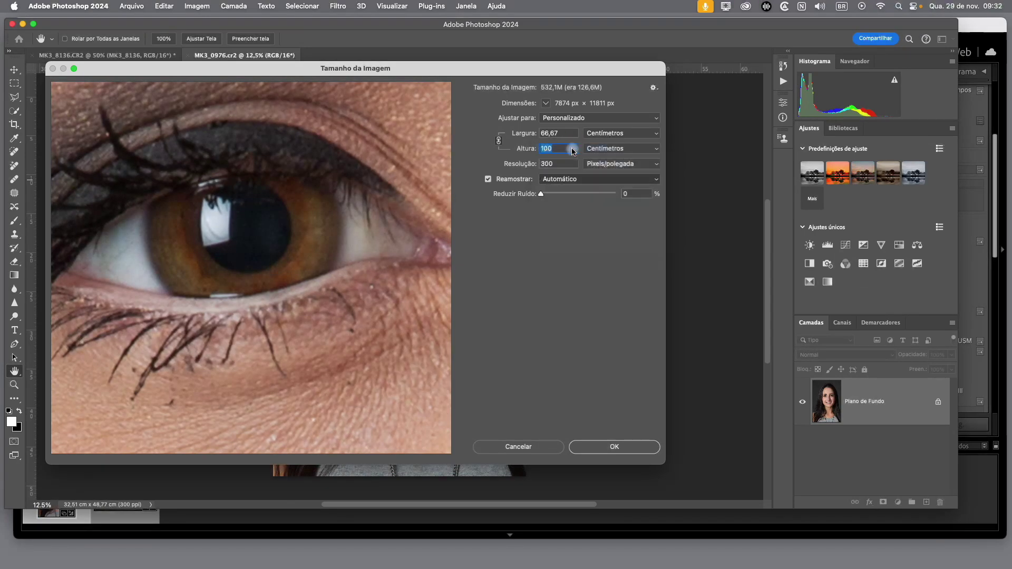
{"action": "left_click", "coordinate": [605, 179]}
{"action": "left_click", "coordinate": [598, 208]}
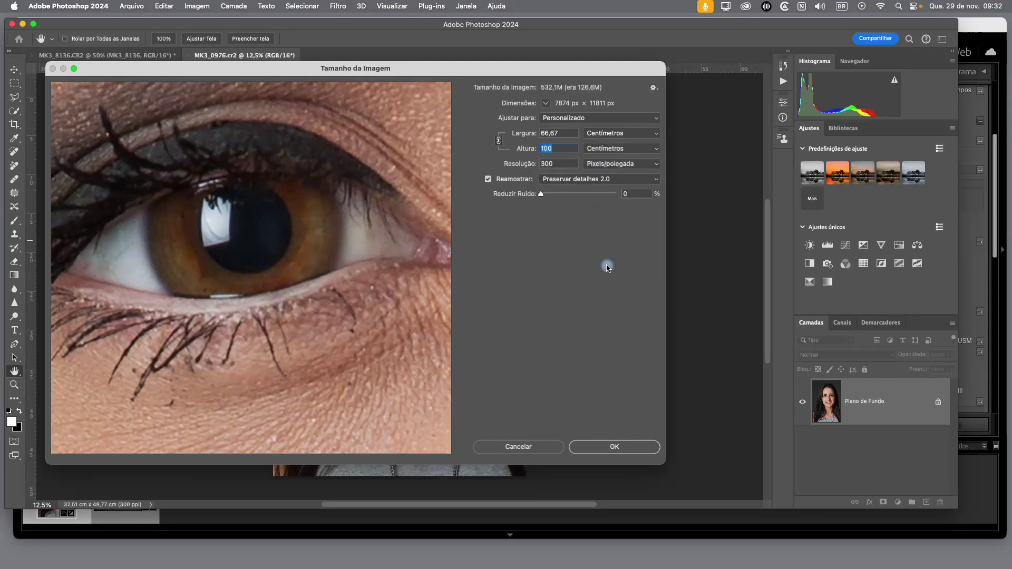
{"action": "left_click", "coordinate": [626, 448]}
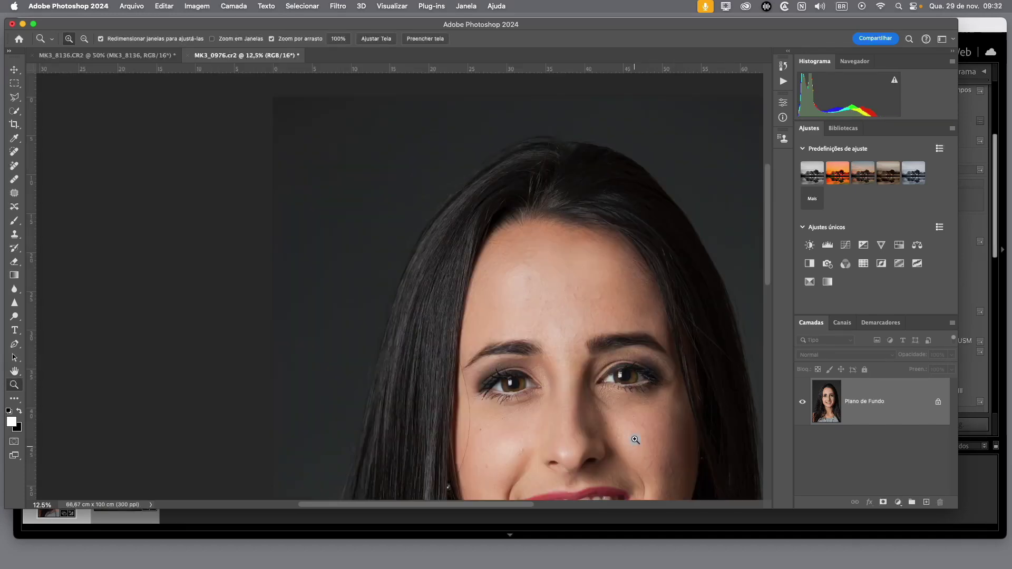
Place the exported MK3_0976 photo from the teste folder as a layer above Plano de Fundo, aligned exactly over the enlarged portrait
{"action": "key", "text": "space"}
{"action": "left_click_drag", "start_coordinate": [601, 431], "coordinate": [483, 275]}
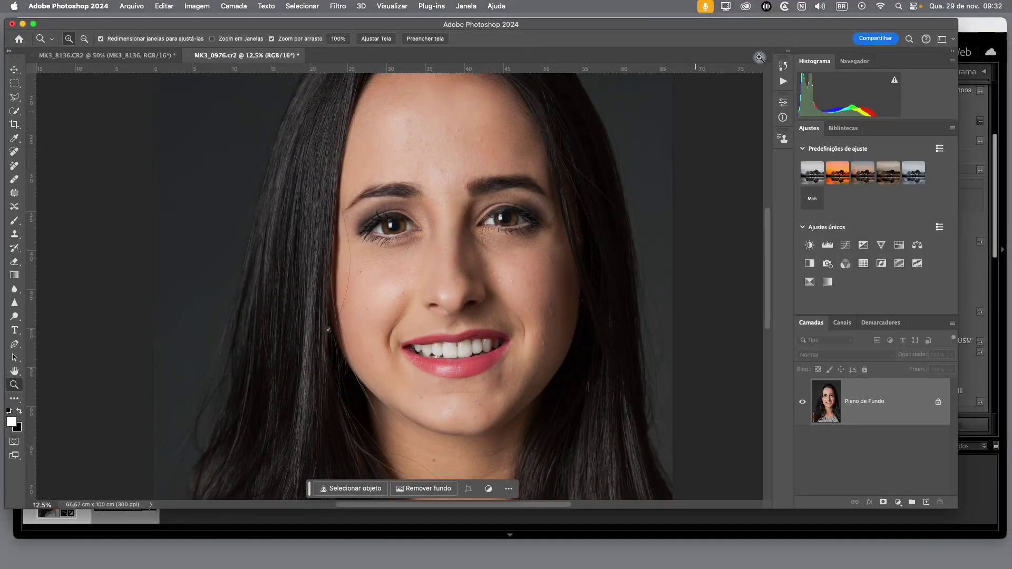
{"action": "left_click", "coordinate": [987, 29]}
{"action": "left_click_drag", "start_coordinate": [620, 116], "coordinate": [350, 246]}
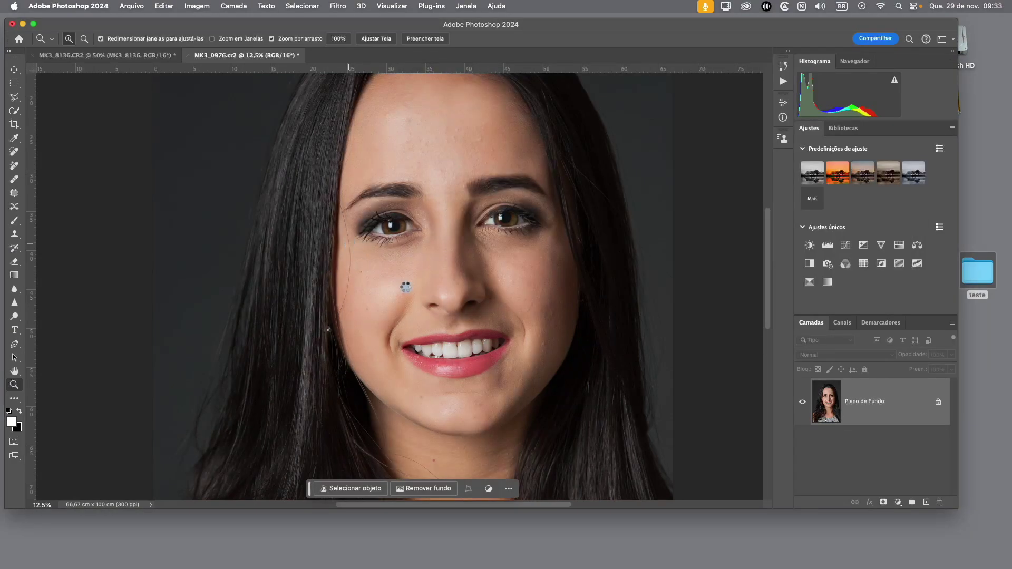
{"action": "key", "text": "super+minus"}
{"action": "key", "text": "super+minus"}
{"action": "key", "text": "super+minus"}
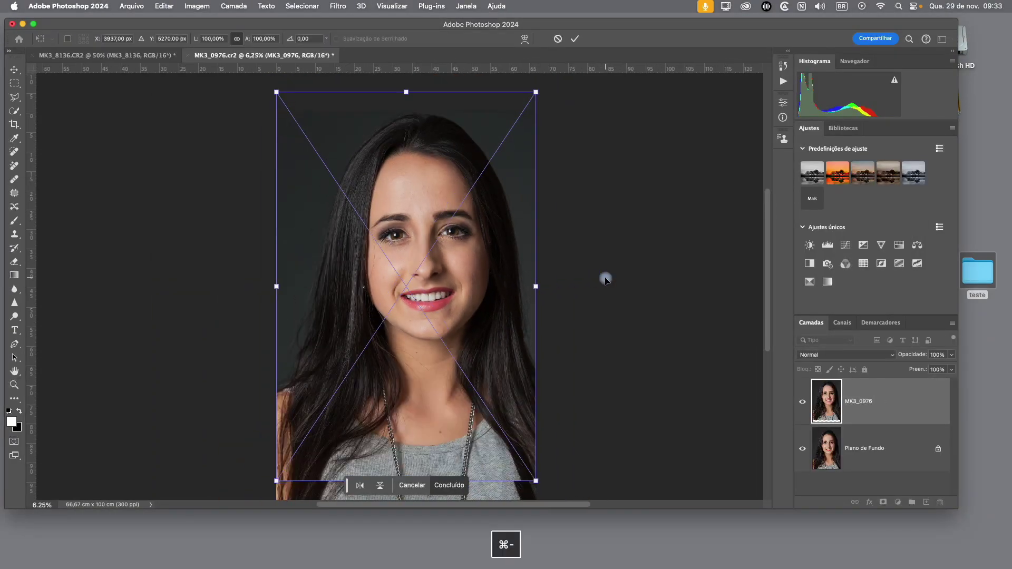
{"action": "left_click_drag", "start_coordinate": [478, 321], "coordinate": [476, 338]}
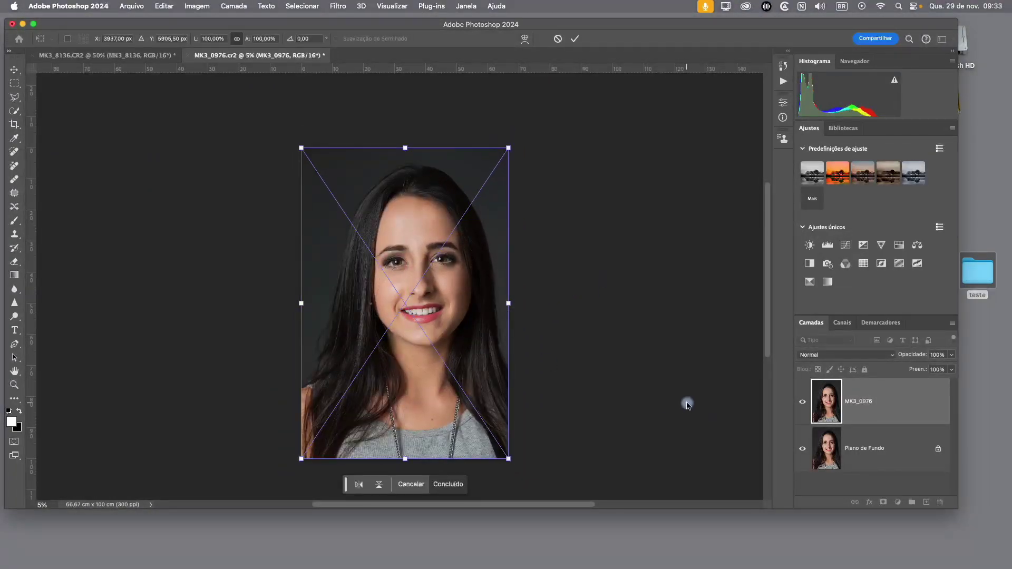
{"action": "key", "text": "Return"}
Compare the MK3_0976 layer with Plano de Fundo on the eye at 100% zoom by repeatedly hiding and showing the upper layer
{"action": "key", "text": "z"}
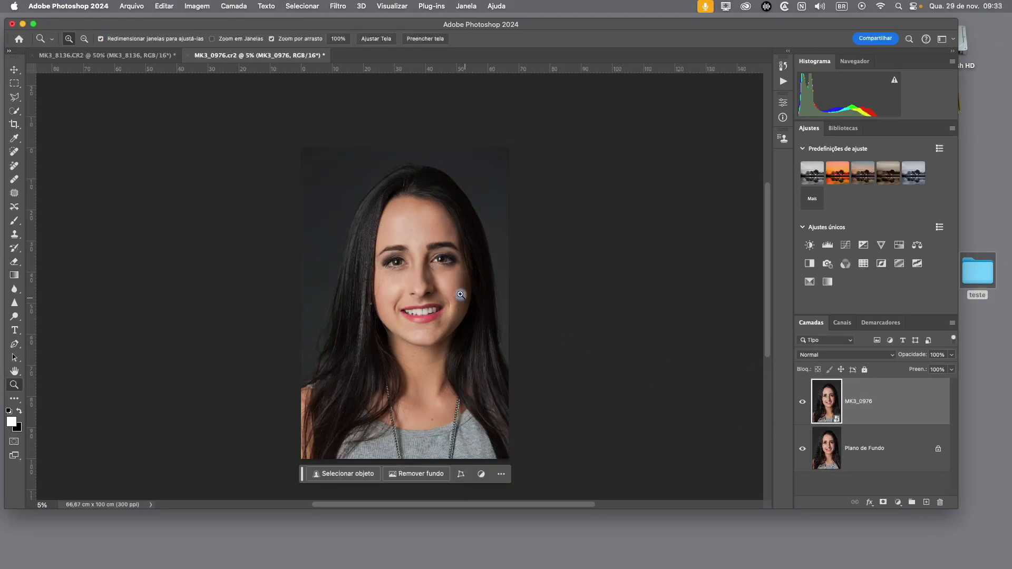
{"action": "left_click_drag", "start_coordinate": [416, 258], "coordinate": [375, 262]}
{"action": "left_click", "coordinate": [375, 262]}
{"action": "left_click", "coordinate": [375, 262]}
{"action": "left_click", "coordinate": [312, 259]}
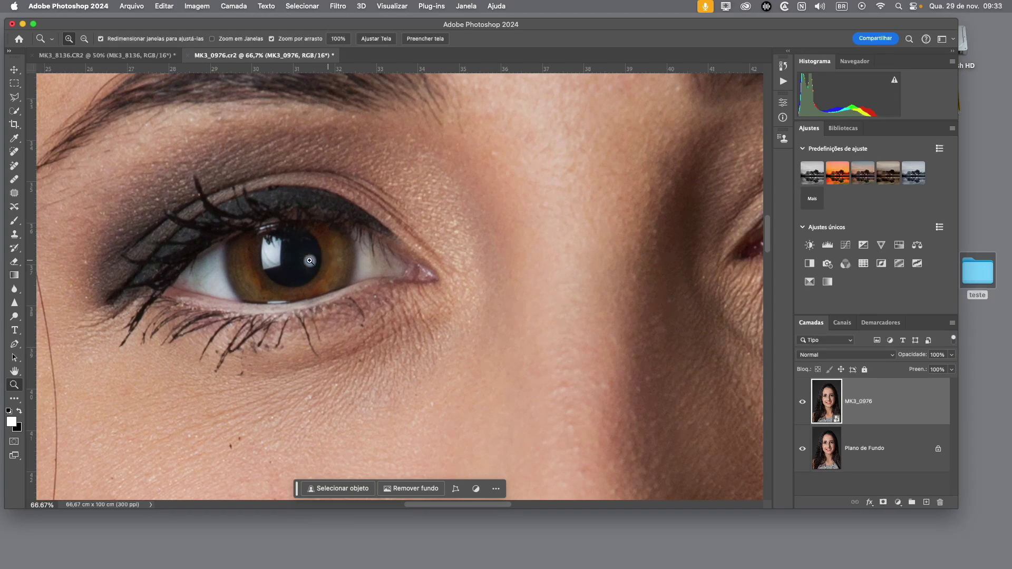
{"action": "left_click", "coordinate": [312, 260]}
{"action": "key", "text": "space"}
{"action": "left_click_drag", "start_coordinate": [283, 271], "coordinate": [365, 274]}
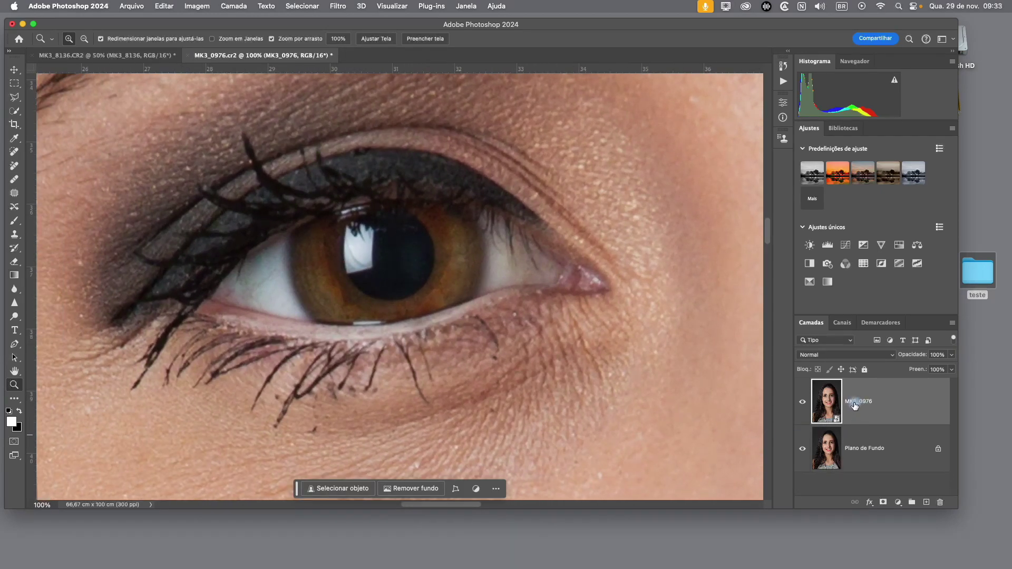
{"action": "left_click", "coordinate": [803, 403]}
{"action": "left_click", "coordinate": [809, 403]}
{"action": "left_click", "coordinate": [805, 404]}
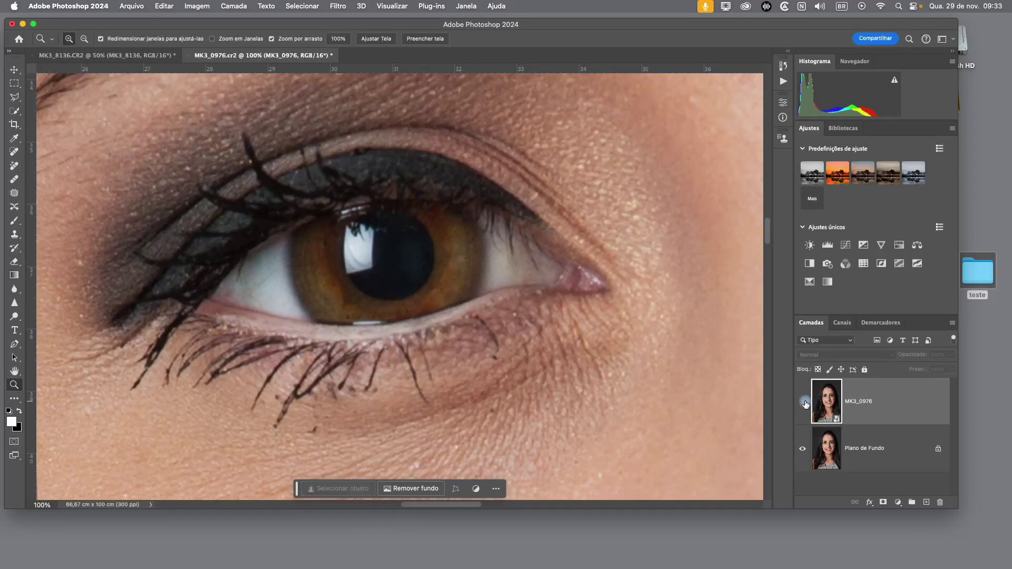
{"action": "left_click", "coordinate": [806, 403]}
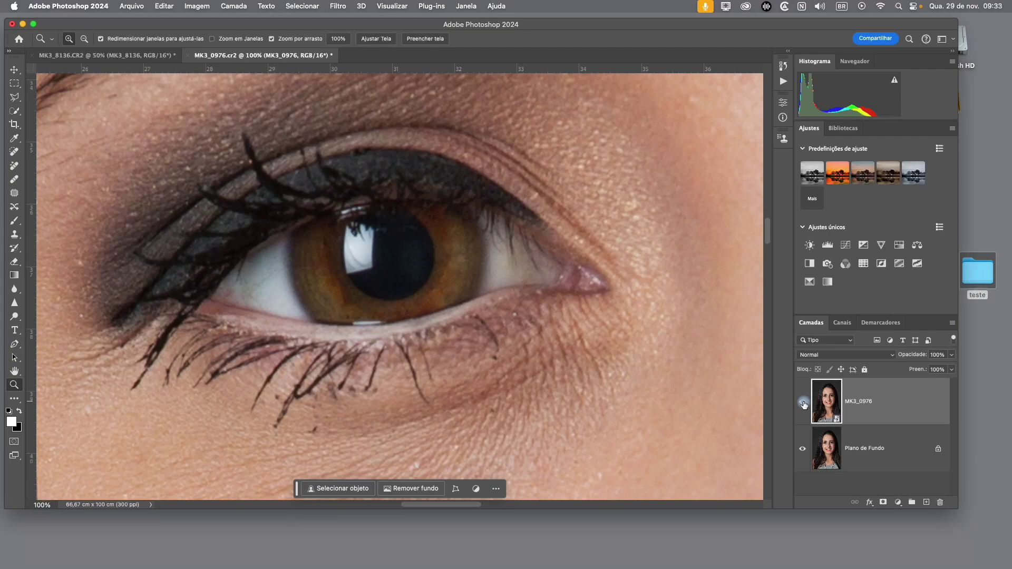
{"action": "left_click", "coordinate": [804, 404]}
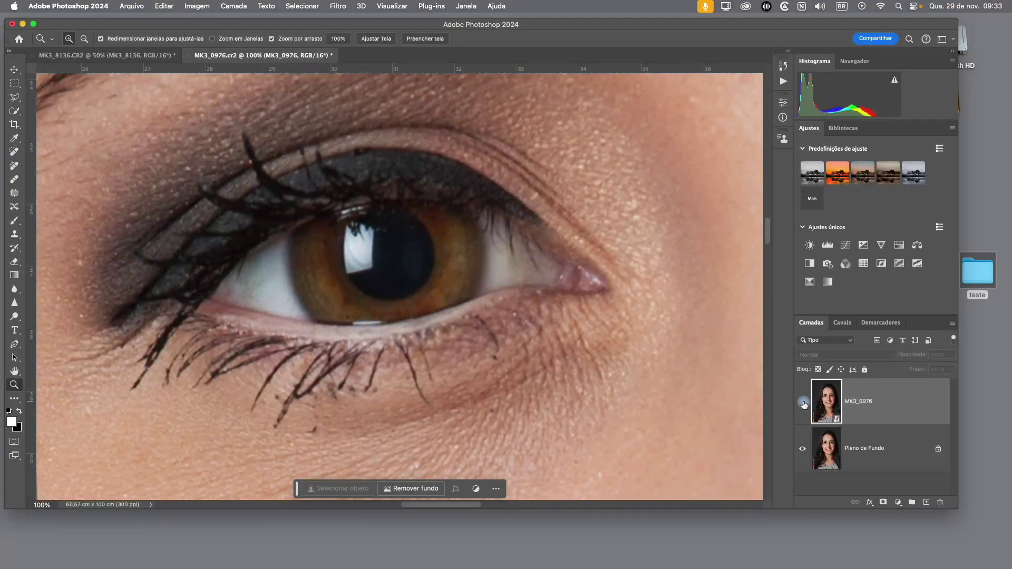
{"action": "left_click", "coordinate": [804, 404]}
{"action": "left_click", "coordinate": [804, 404]}
{"action": "left_click", "coordinate": [803, 403]}
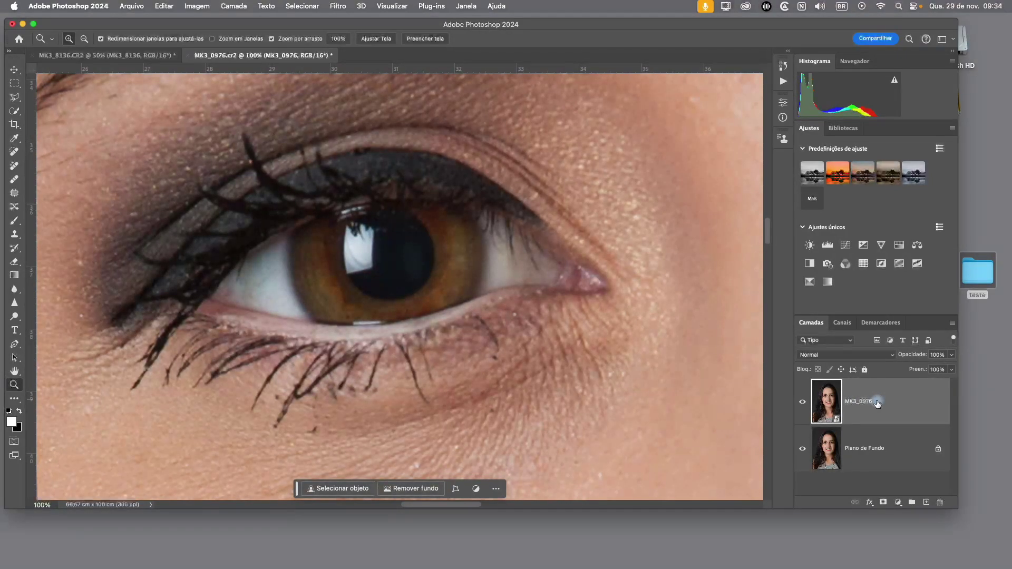
{"action": "left_click", "coordinate": [802, 403]}
{"action": "left_click", "coordinate": [803, 403]}
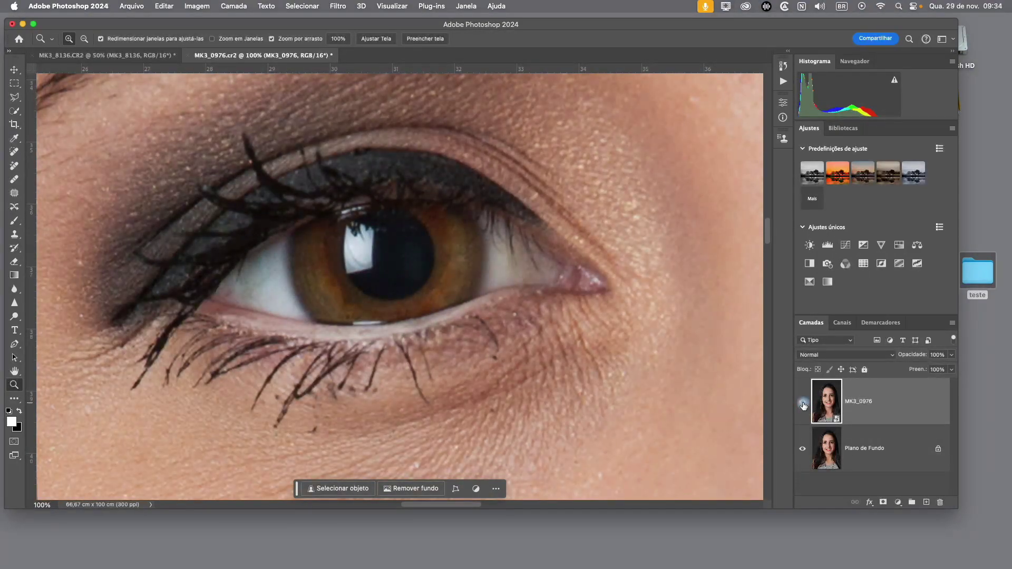